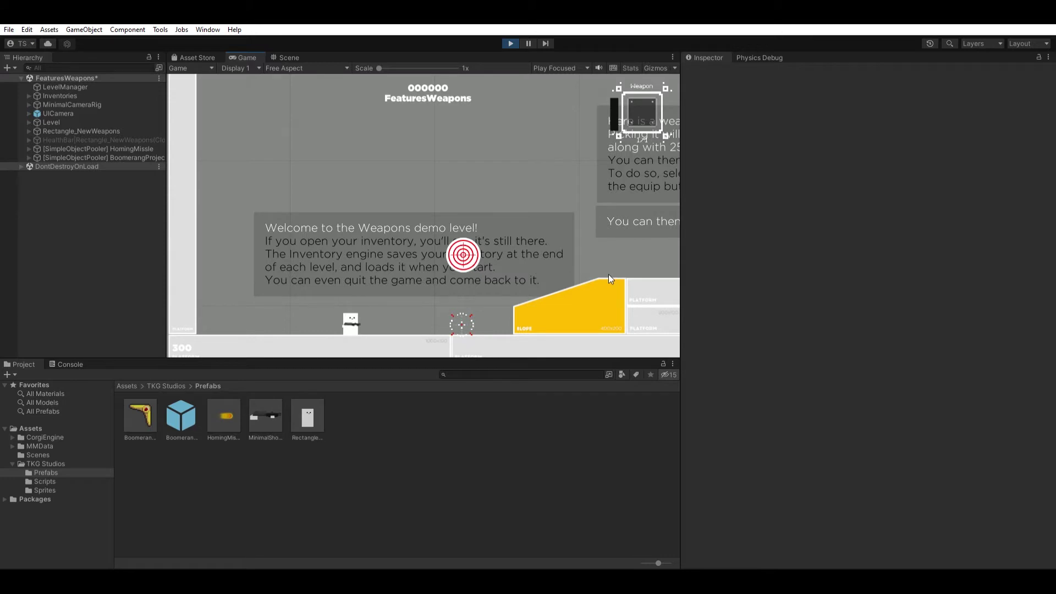
Move, jump and walk right up the yellow slope while firing homing missiles
key("Left")
key("Right")
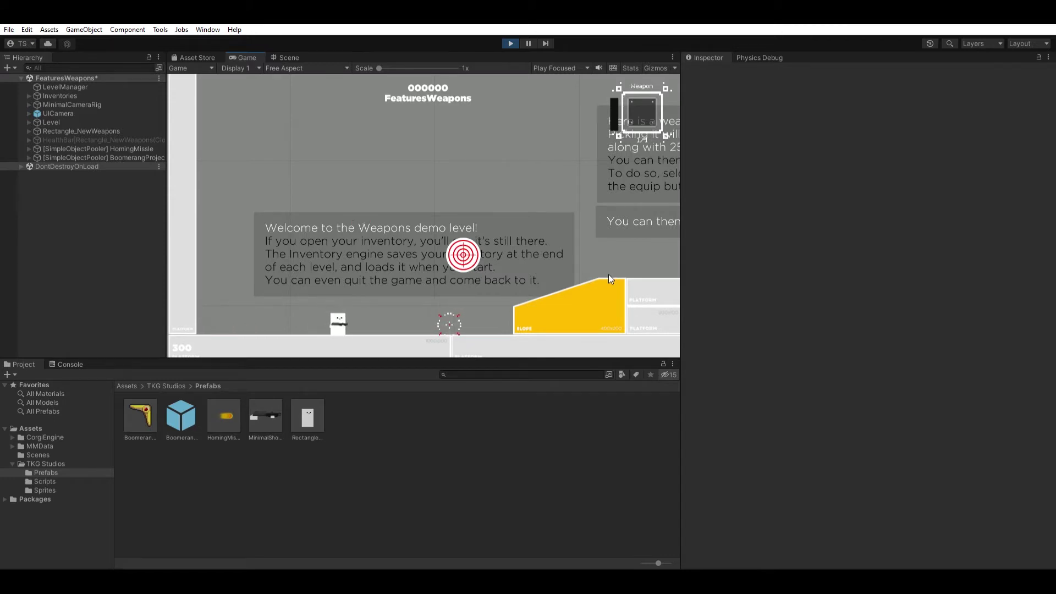
key("space")
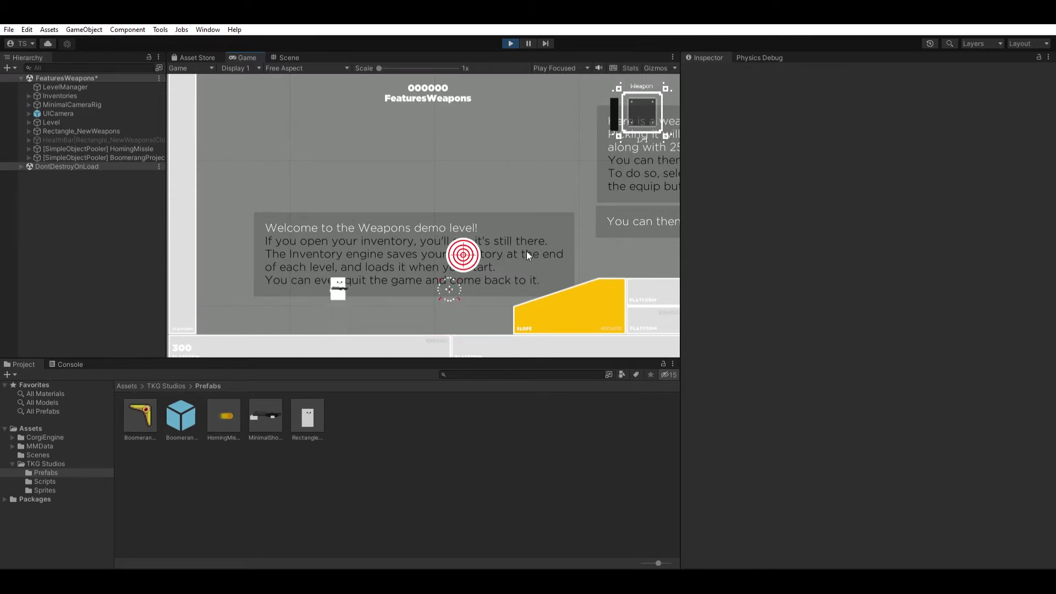
key("e")
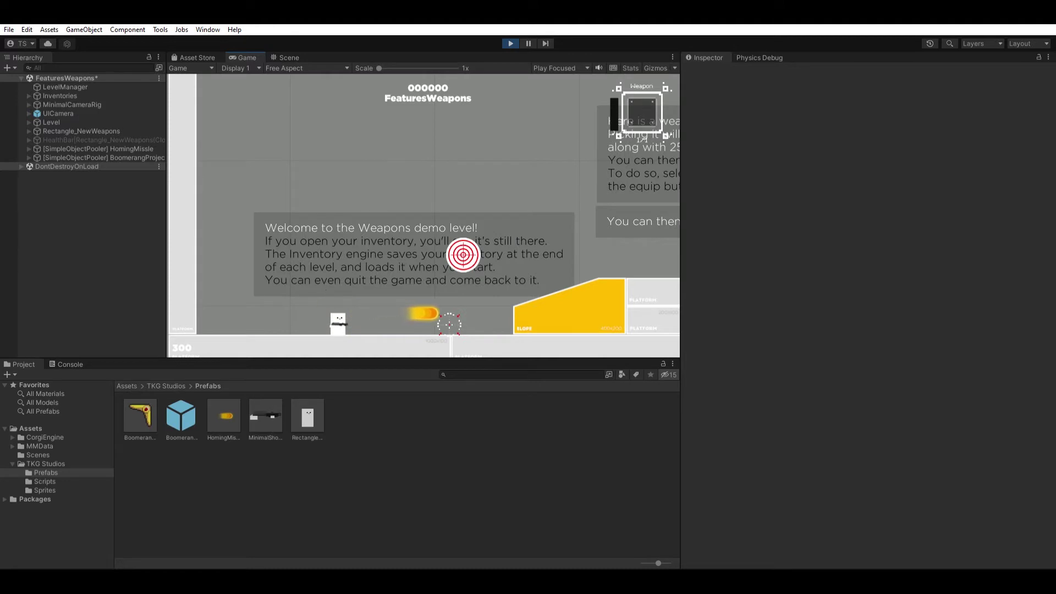
key("Right")
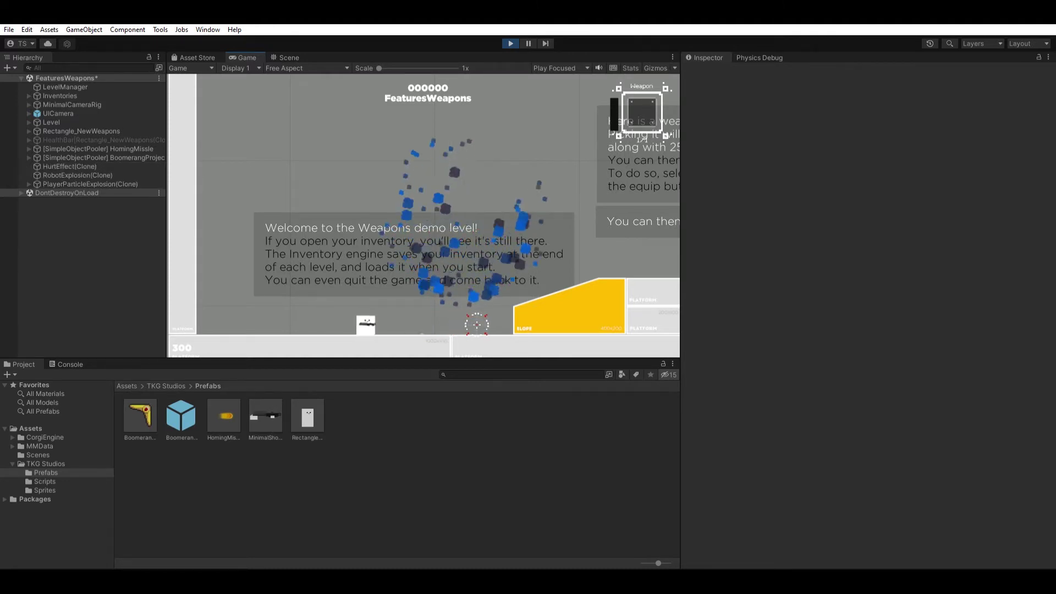
key("Right")
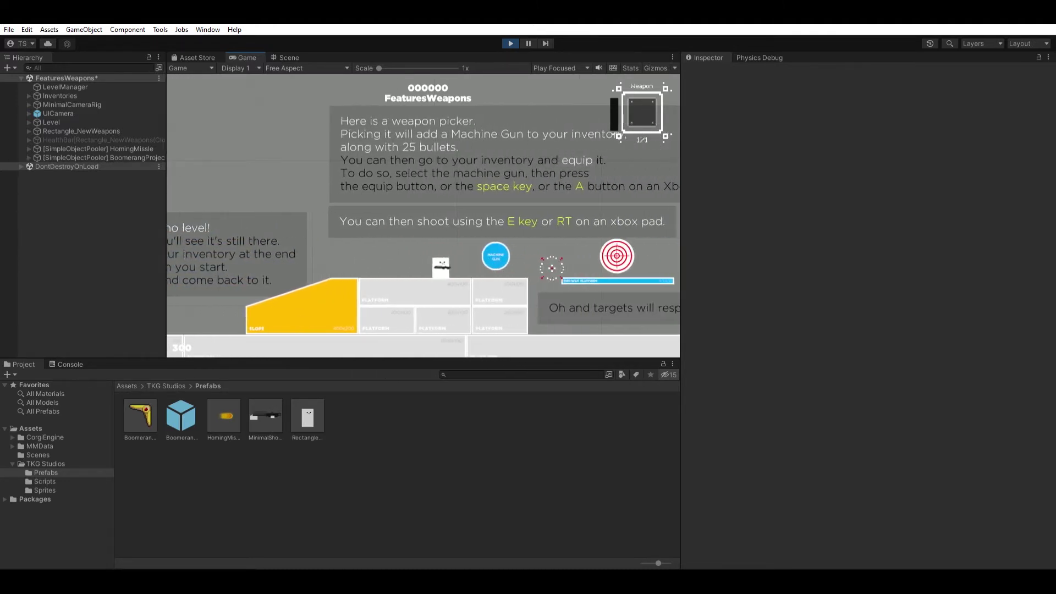
key("e")
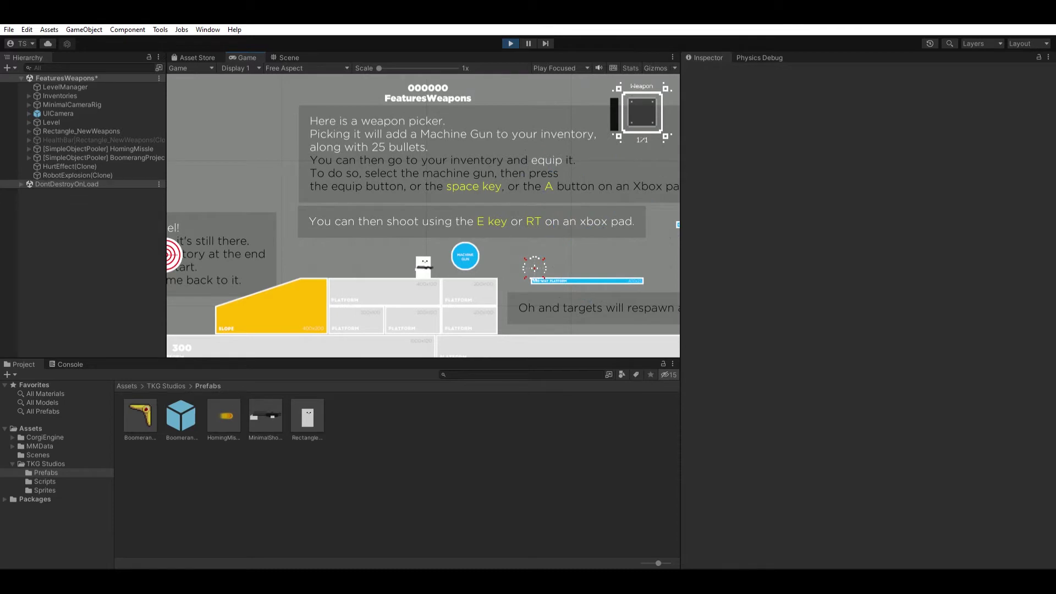
Turn back left onto the platforms, destroy the target with a missile, then throw the boomerang
key("Left")
key("Left")
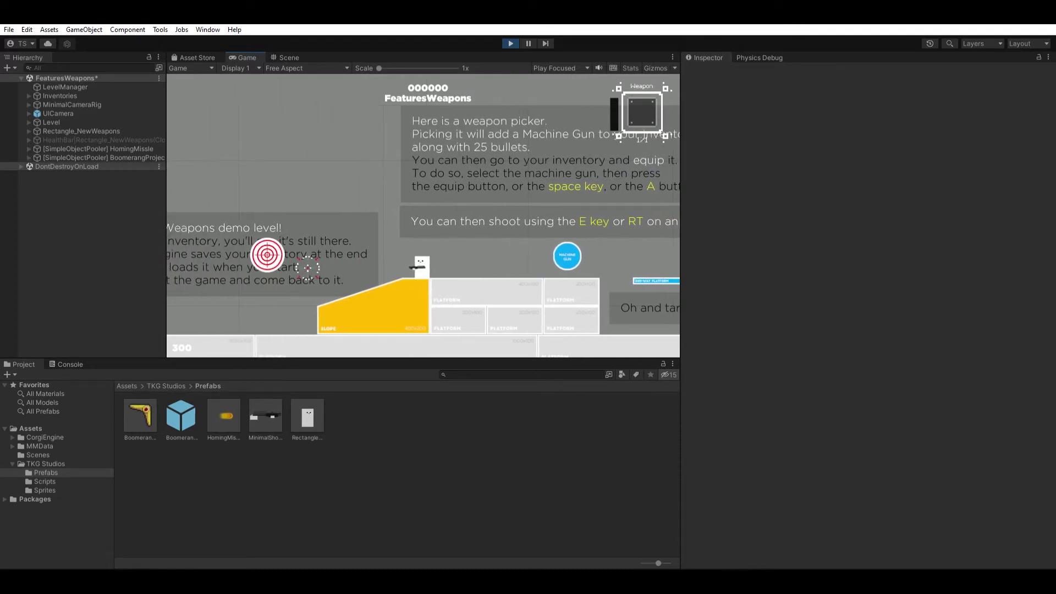
key("space")
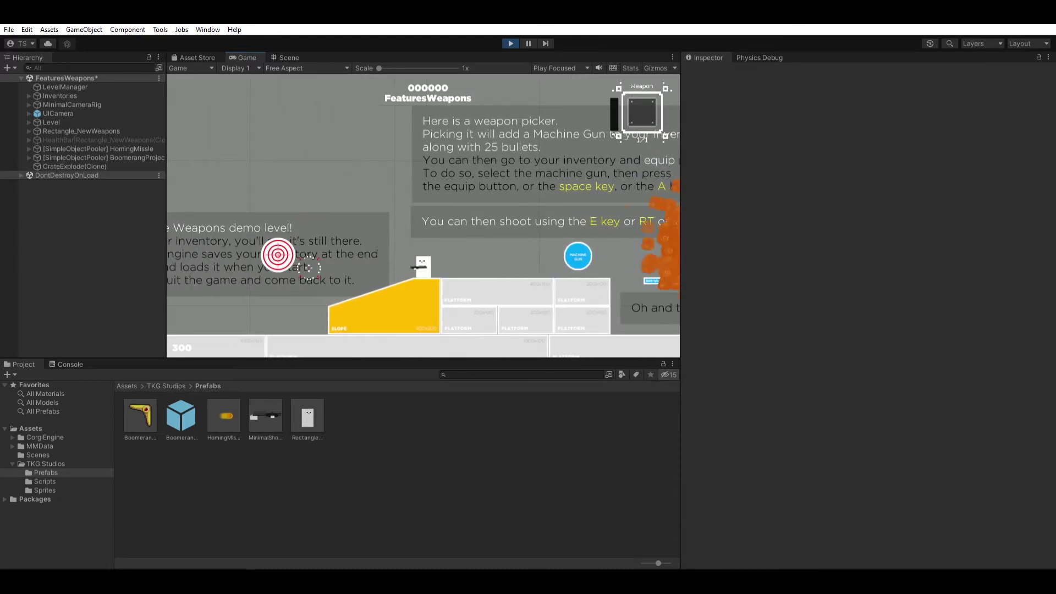
key("e")
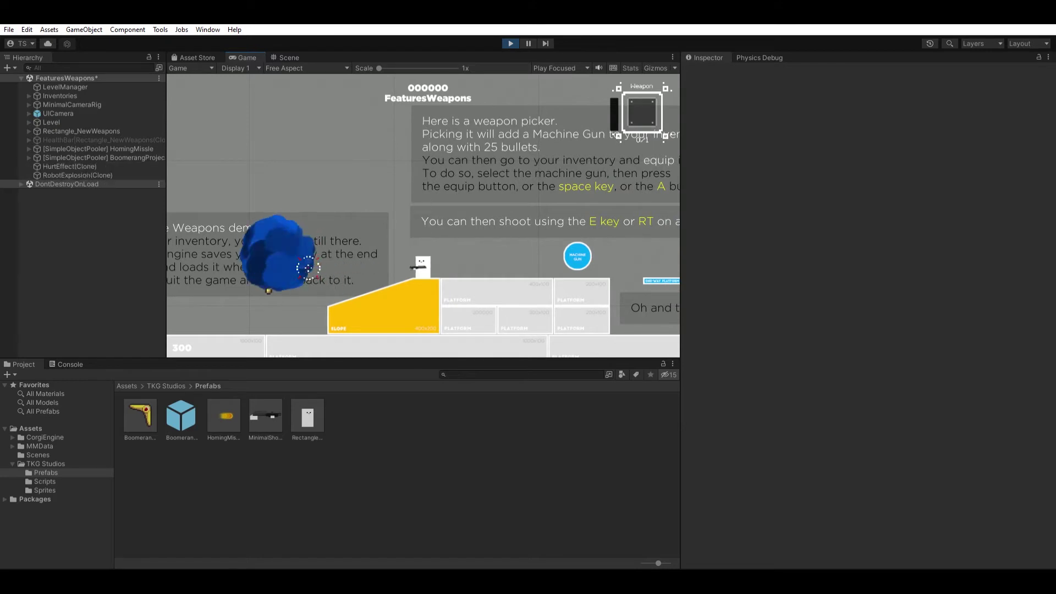
key("e")
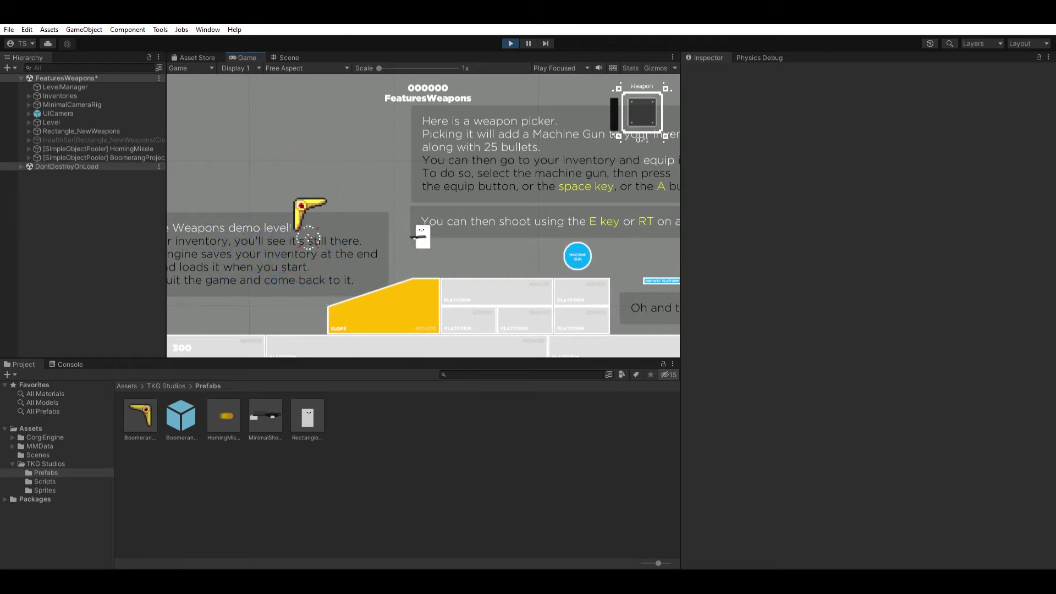
Stop play mode and show the HomingMissle prefab's Homing Projectile script settings
key("ctrl+p")
left_click(224, 416)
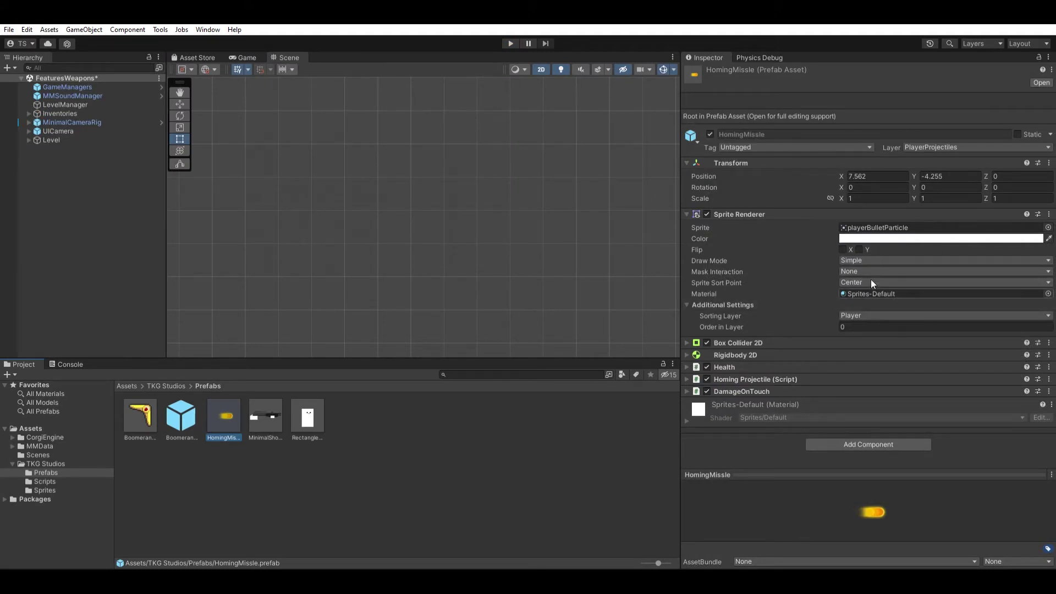
left_click(715, 379)
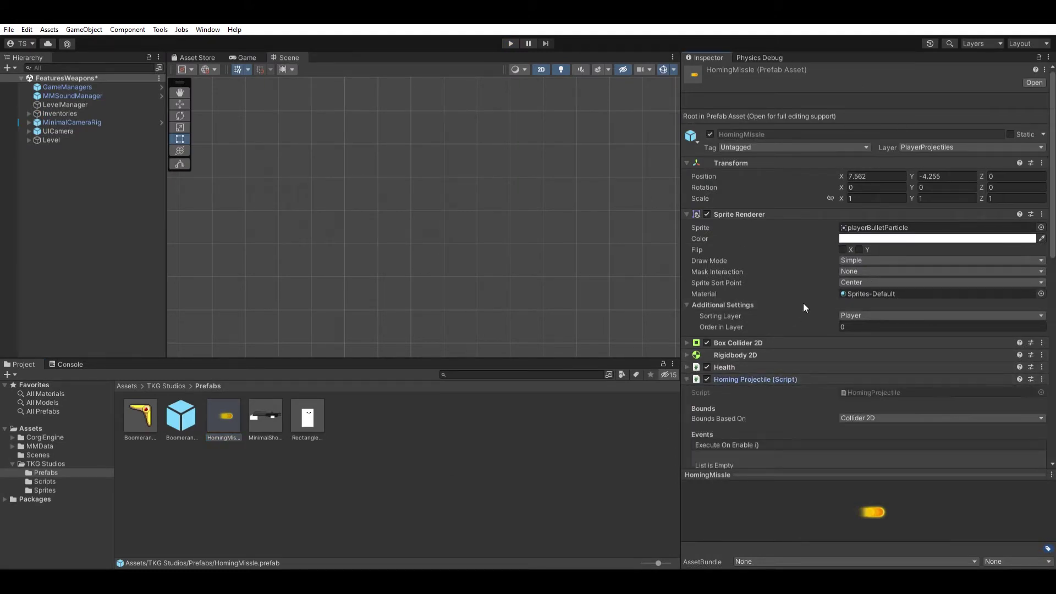
scroll(803, 303, "down", 3)
scroll(803, 307, "down", 3)
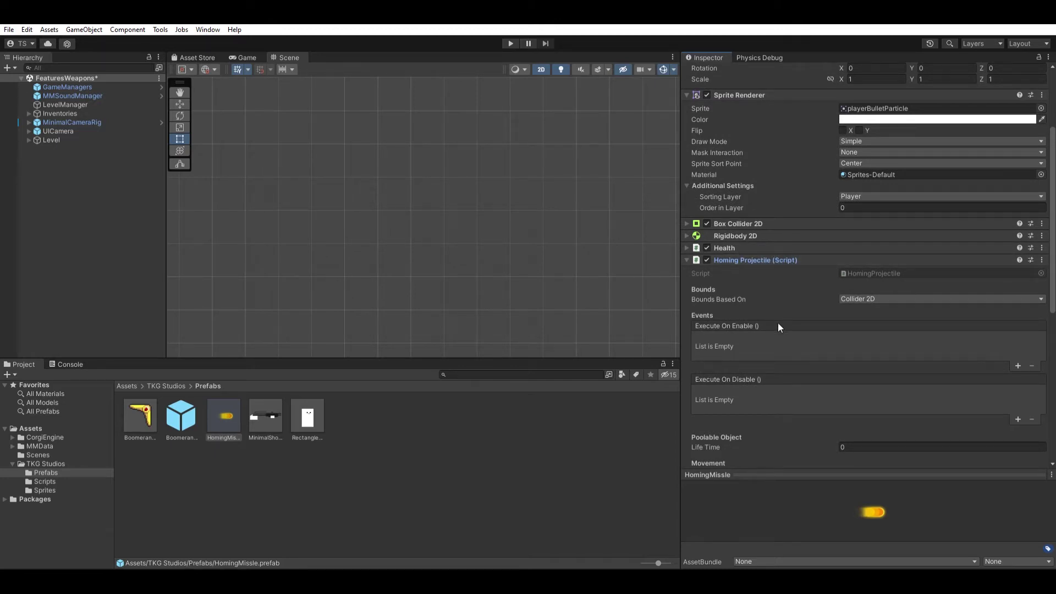
scroll(777, 326, "down", 7)
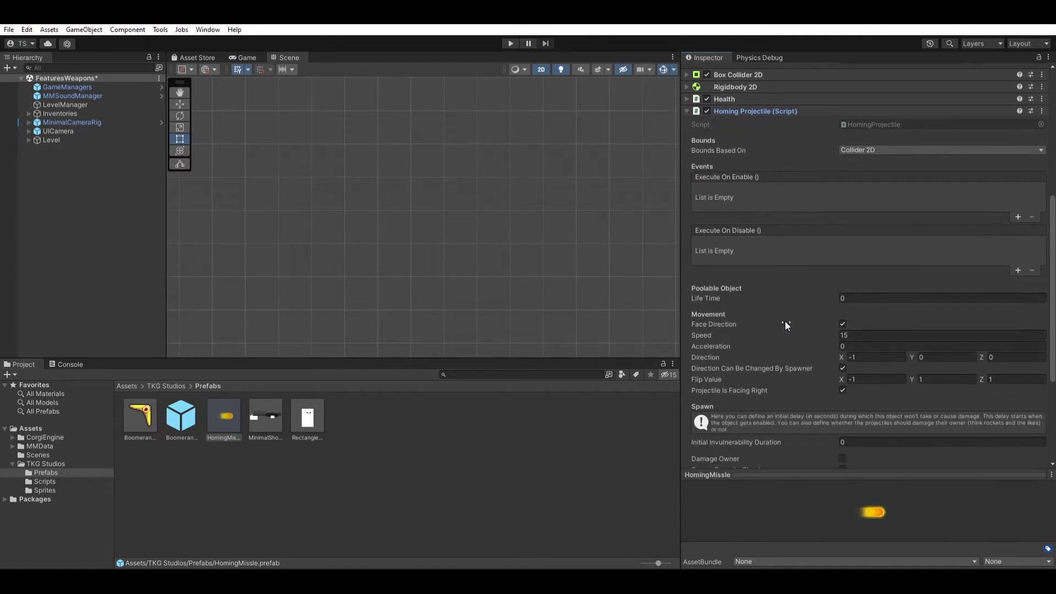
scroll(785, 323, "down", 6)
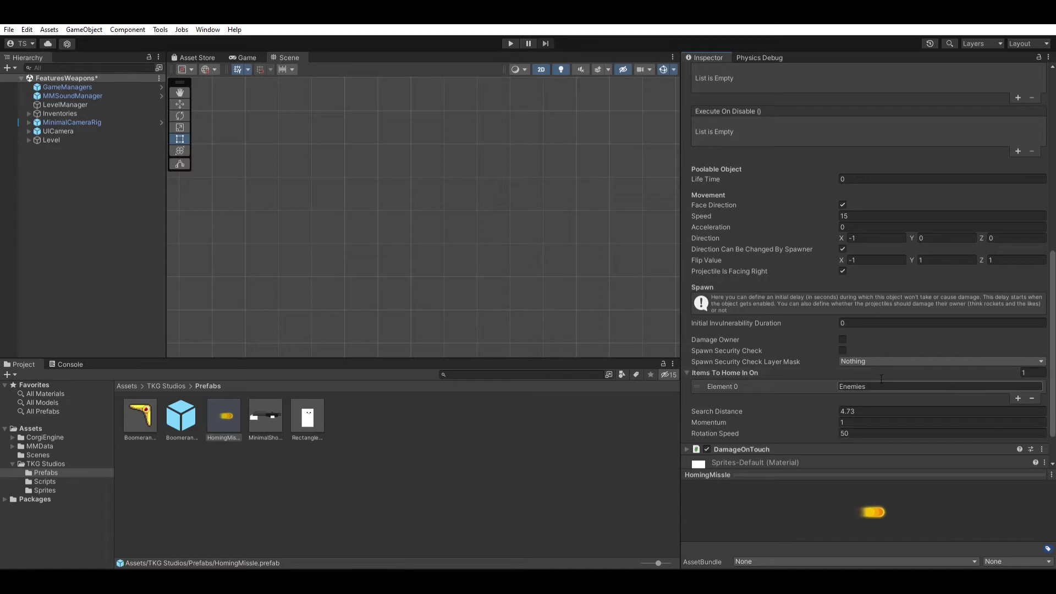
Inspect the Enemies entry under Items To Home In On
left_click(904, 381)
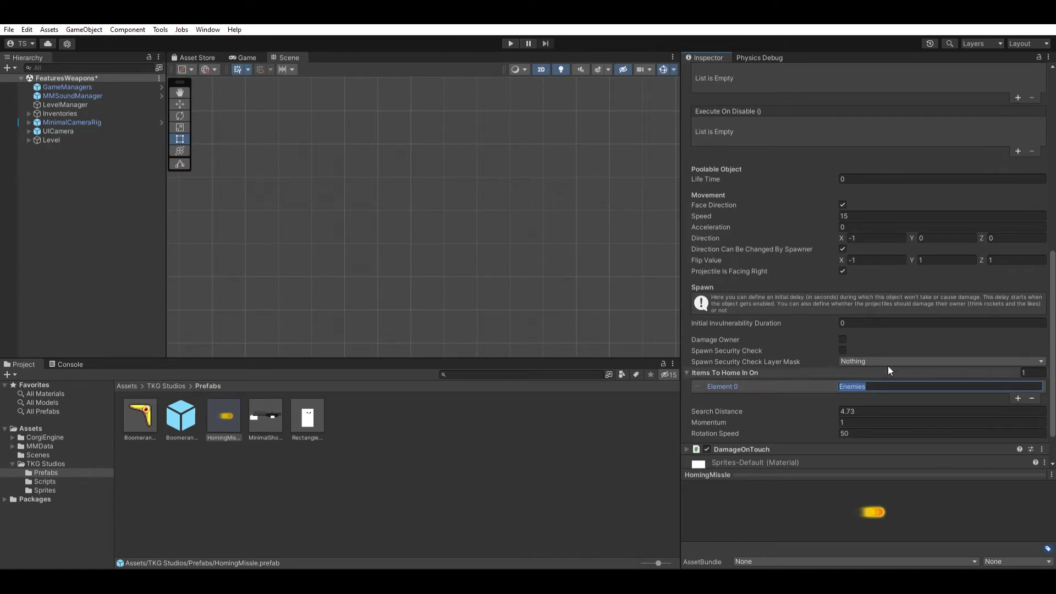
left_click_drag(866, 386, 862, 386)
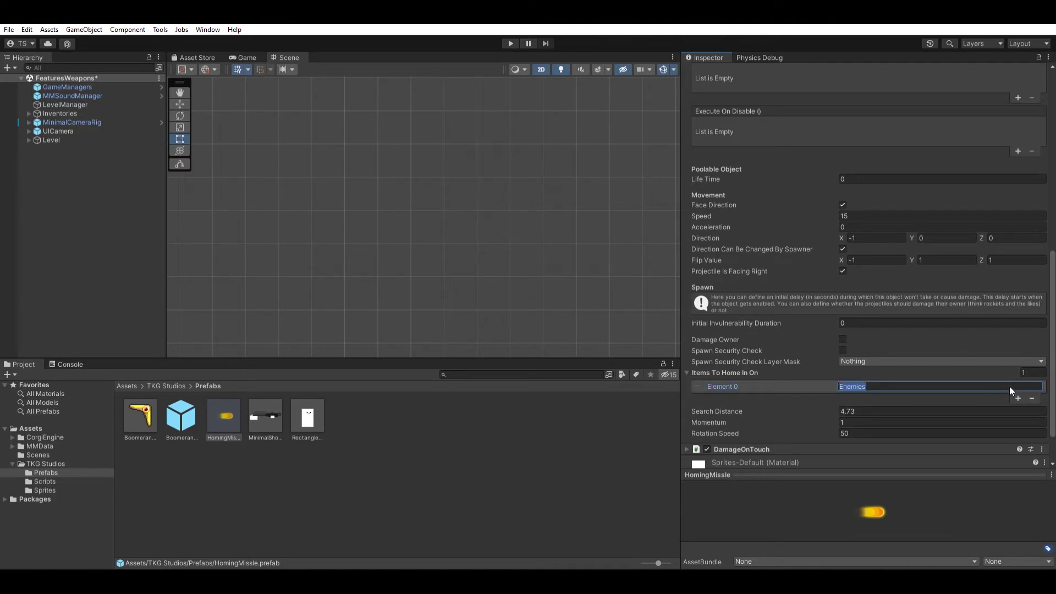
key("Return")
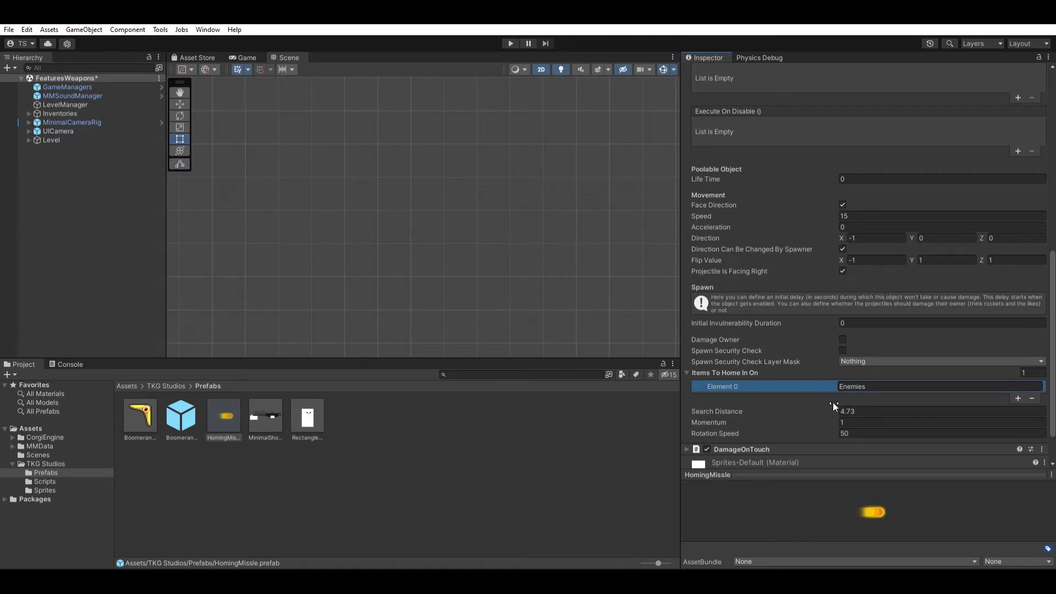
Change the homing missile's Search Distance from 4.73 to 3, then deselect the prefab
left_click_drag(837, 405, 838, 404)
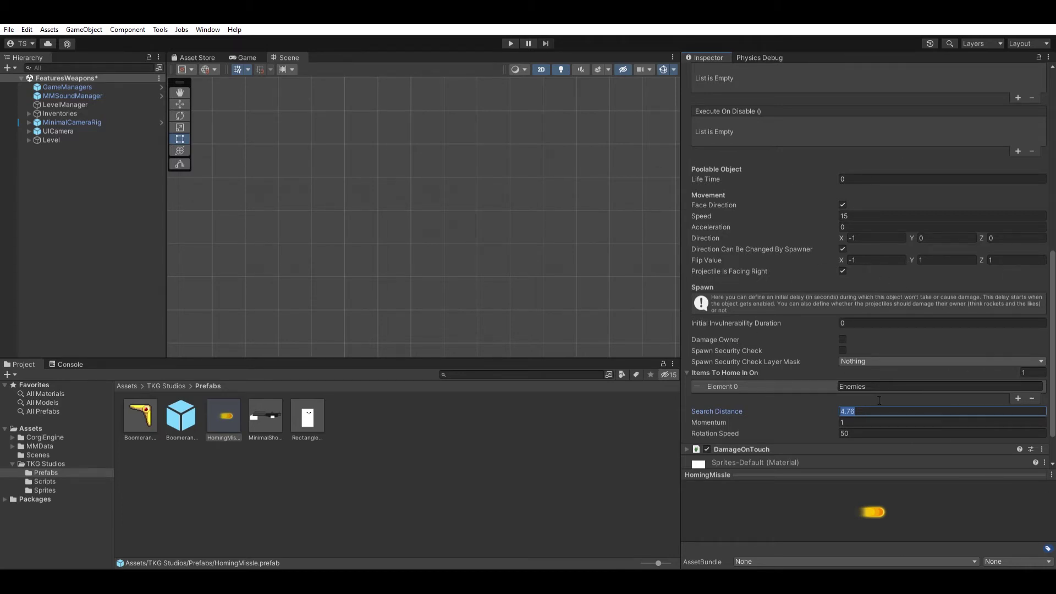
type("5")
left_click(861, 411)
key("BackSpace")
type("34")
key("BackSpace")
key("Tab")
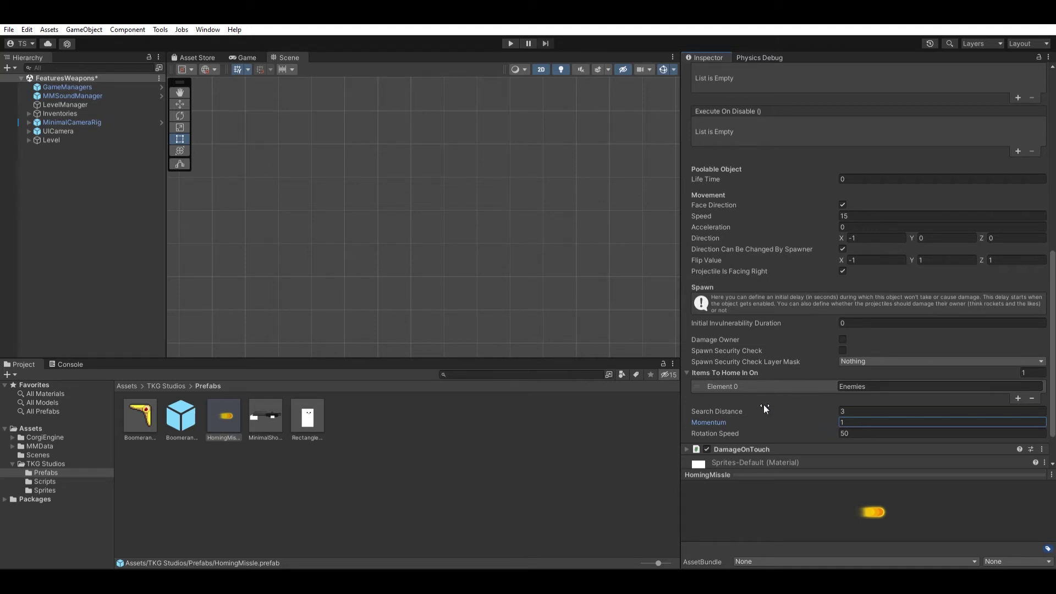
left_click(364, 438)
Show the BoomerangWeapon prefab's Projectile Weapon and Weapon Aim Extension settings
left_click(179, 404)
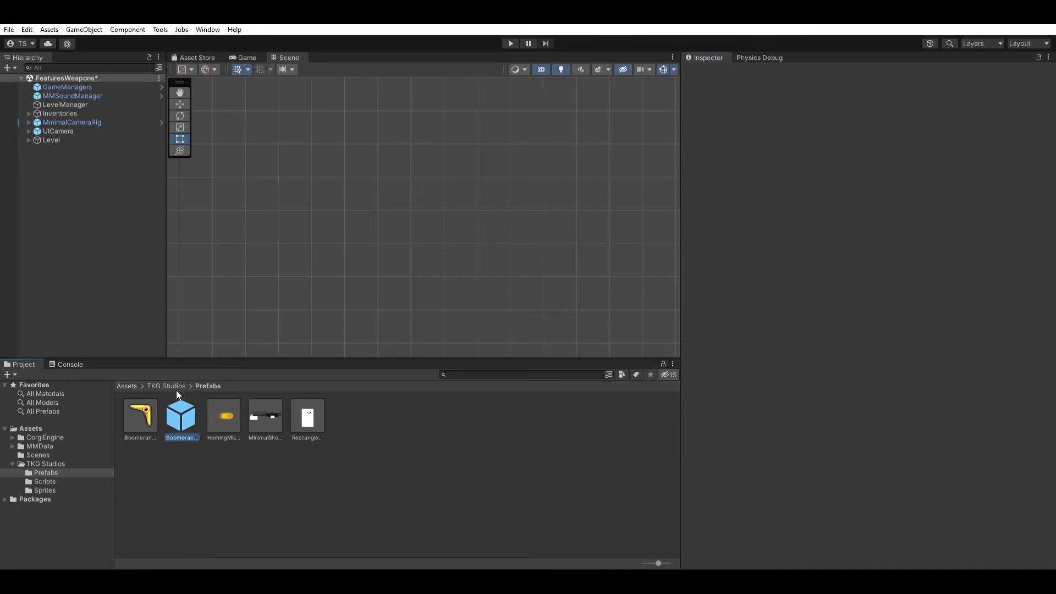
left_click(686, 213)
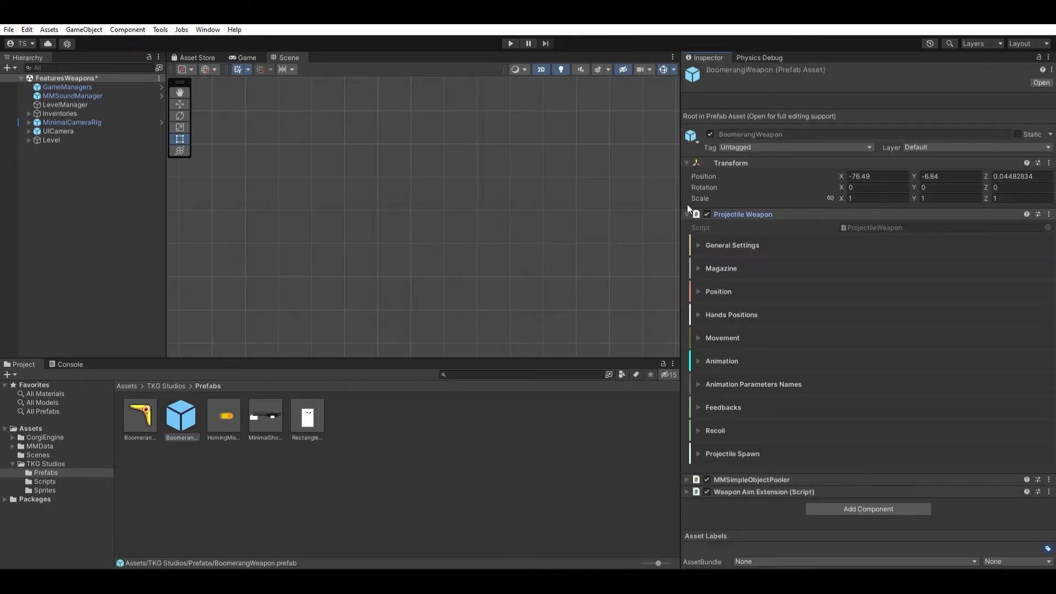
left_click(687, 491)
scroll(715, 431, "down", 5)
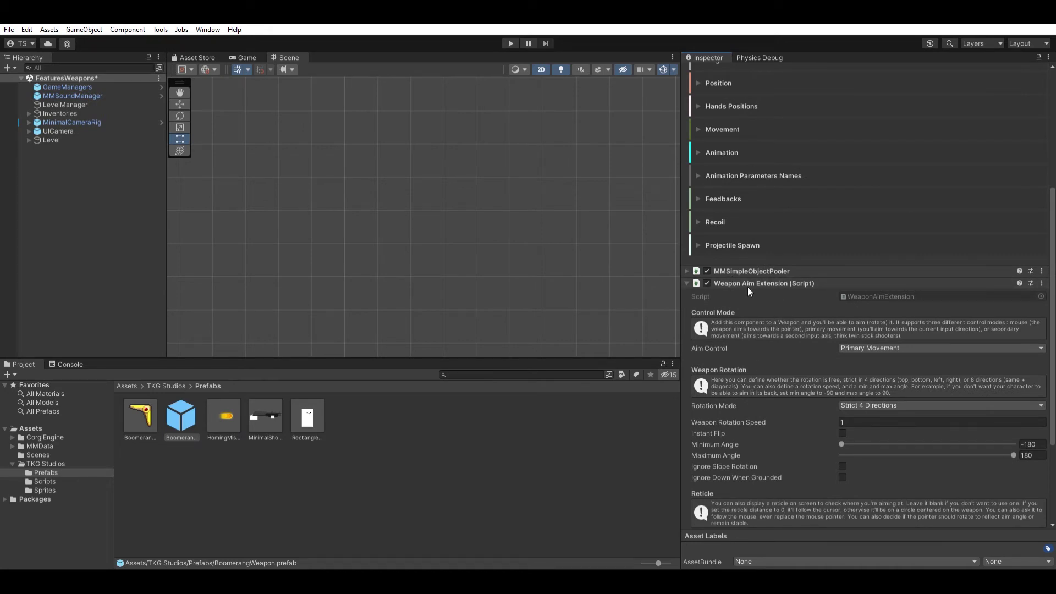
scroll(748, 275, "down", 1)
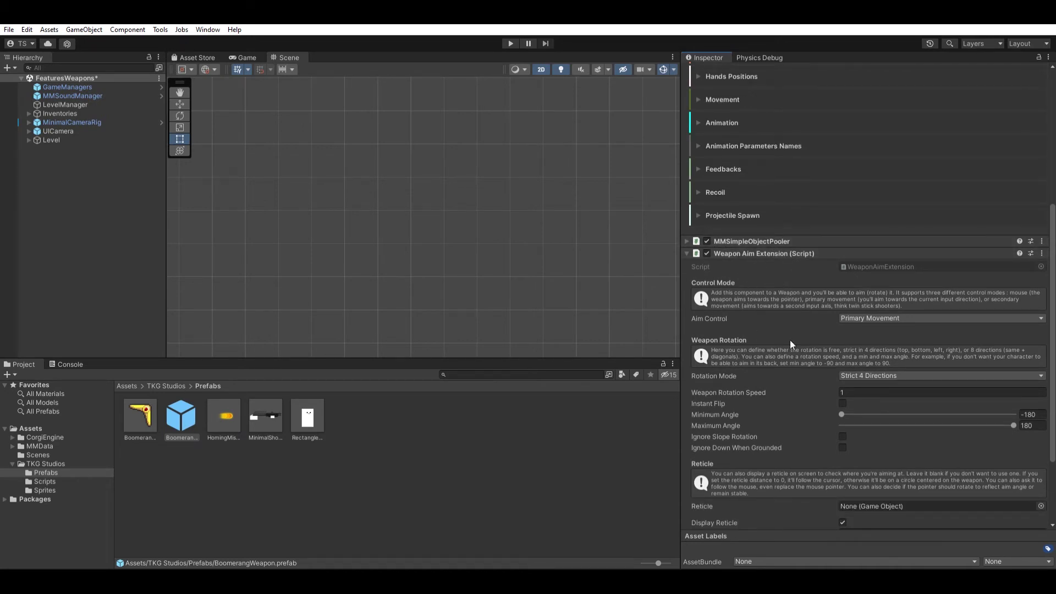
scroll(801, 379, "down", 2)
scroll(808, 419, "down", 1)
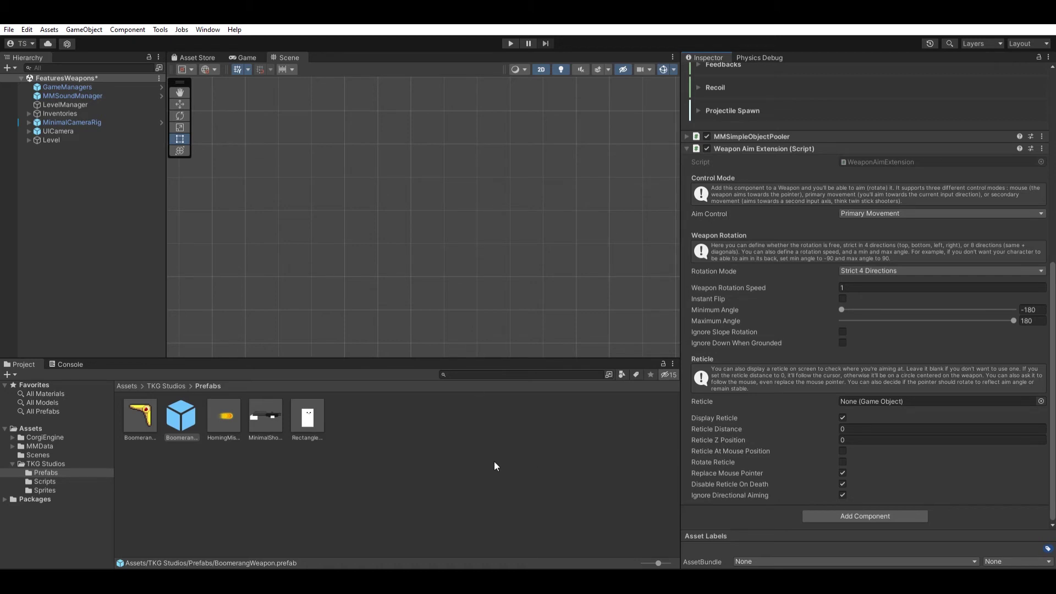
Collapse Weapon Aim Extension on BoomerangWeapon and display the BoomerangProjectile prefab
left_click(150, 415)
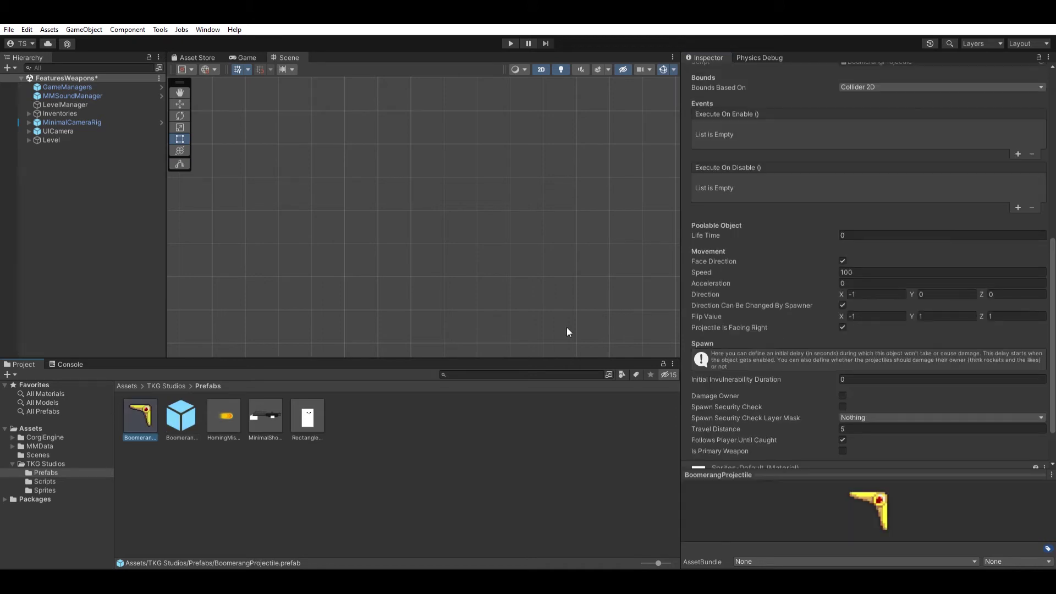
key("Right")
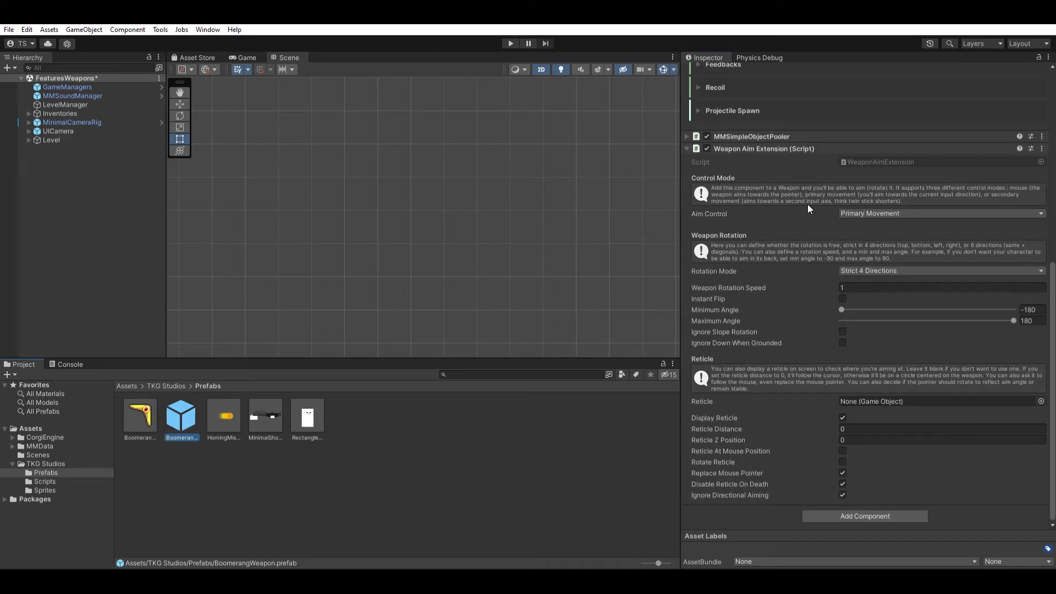
scroll(792, 247, "up", 10)
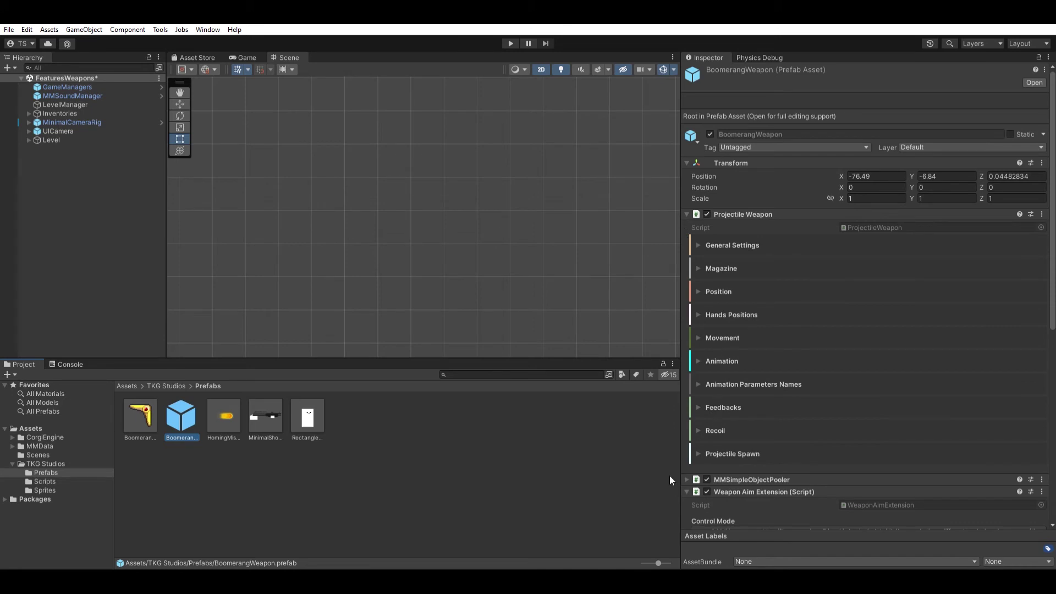
left_click(686, 491)
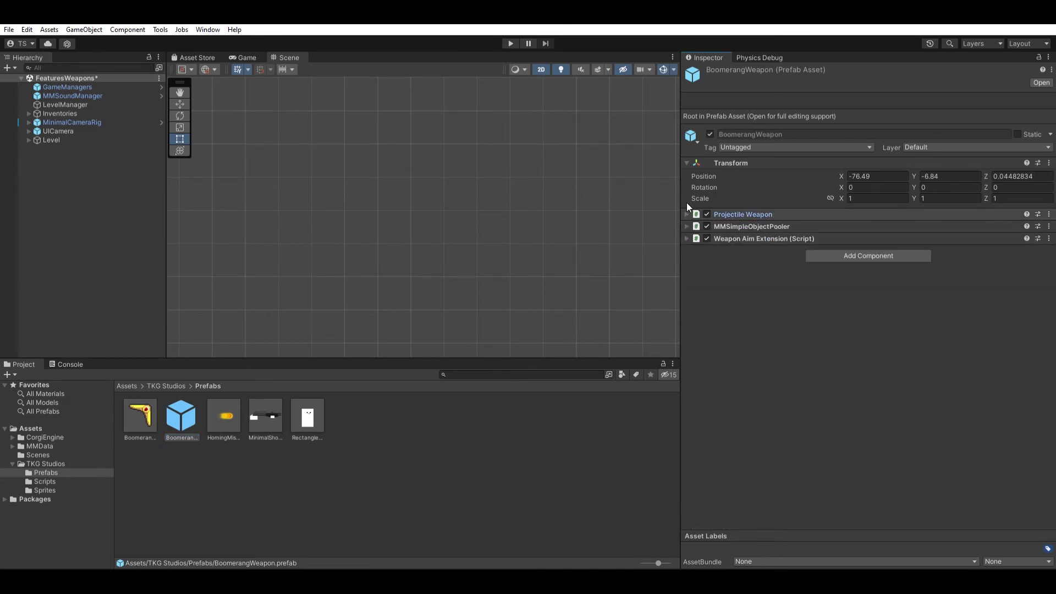
left_click(140, 403)
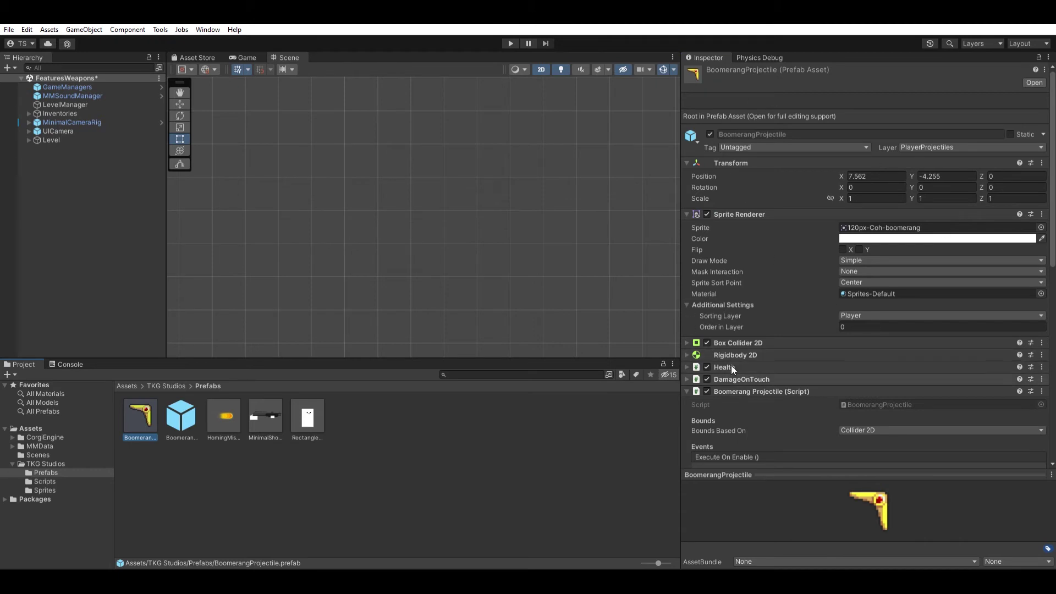
Reveal BoomerangProjectile's Movement and Spawn sections, dragging Travel Distance from 5 to 2.72
scroll(748, 357, "down", 3)
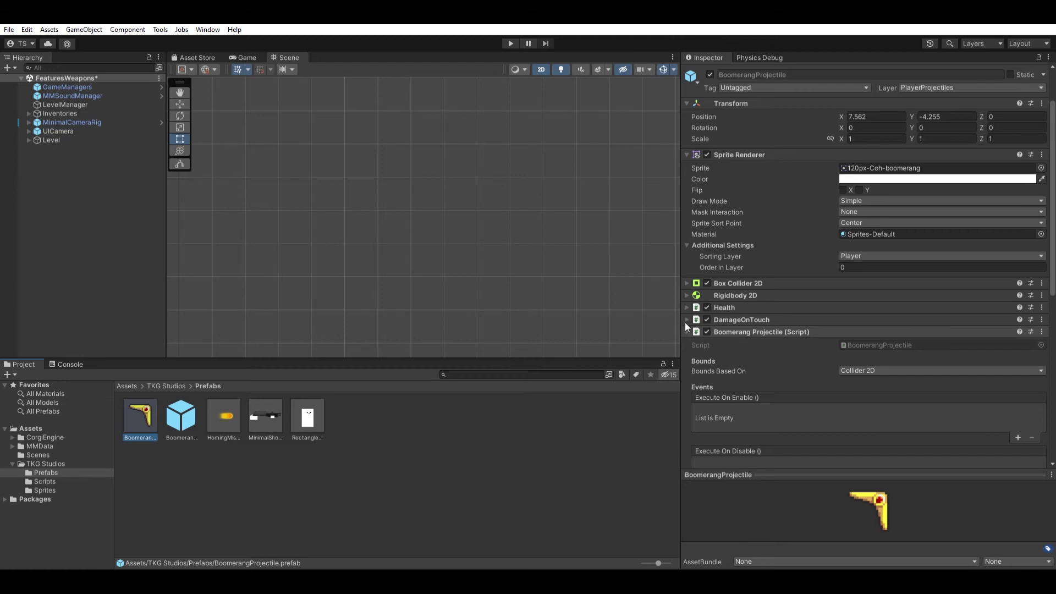
scroll(719, 351, "down", 3)
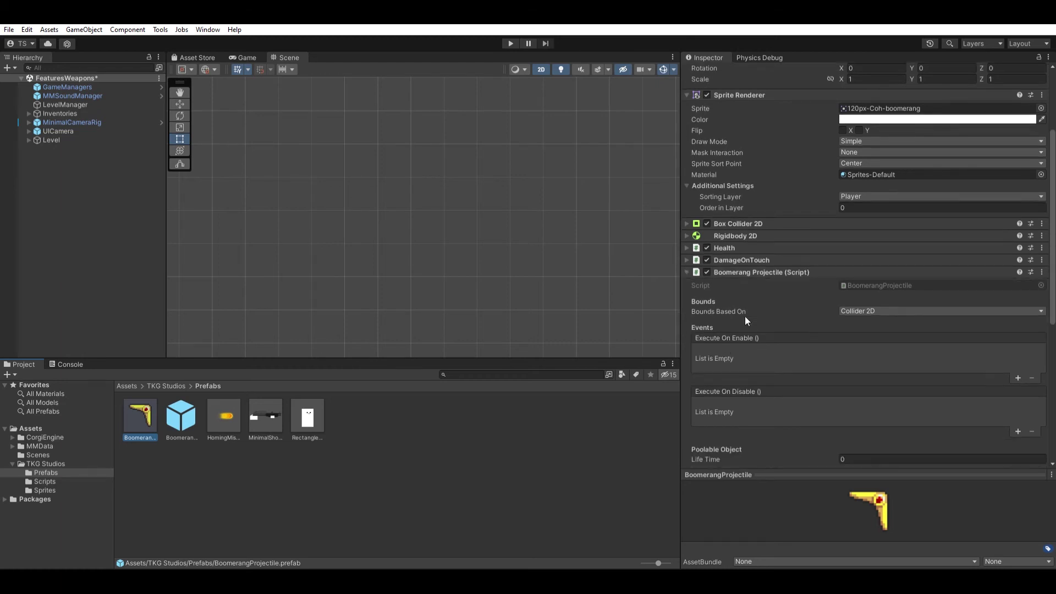
scroll(724, 249, "down", 1)
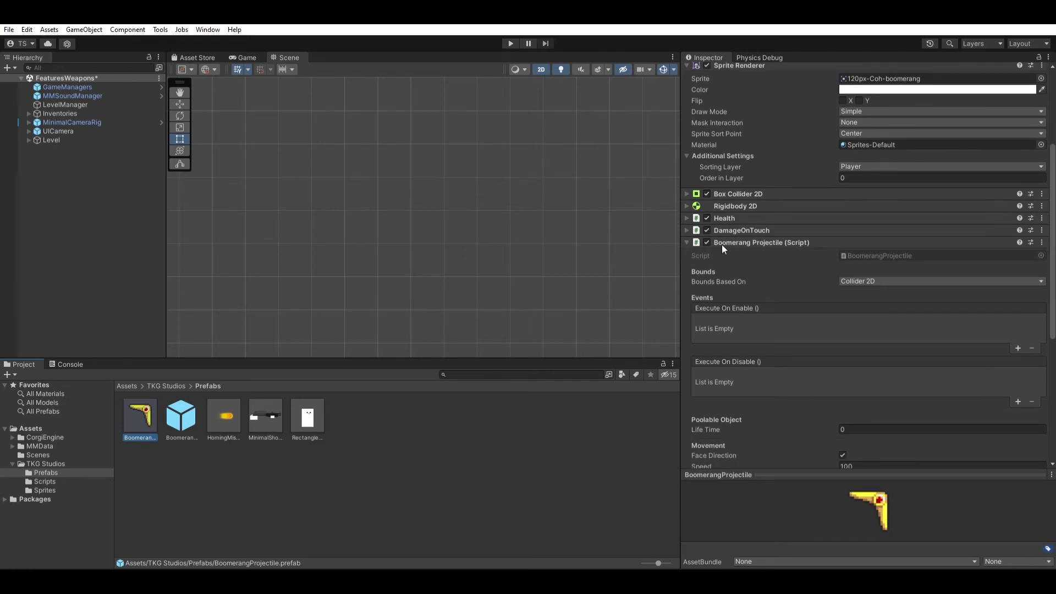
scroll(780, 265, "down", 4)
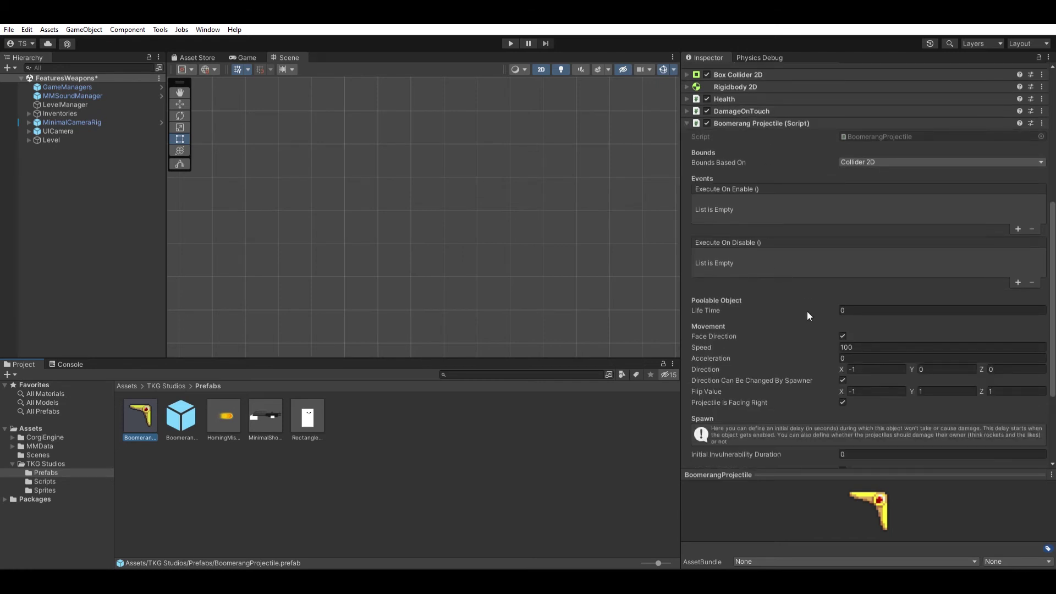
scroll(807, 312, "down", 2)
scroll(807, 312, "down", 1)
scroll(801, 283, "down", 1)
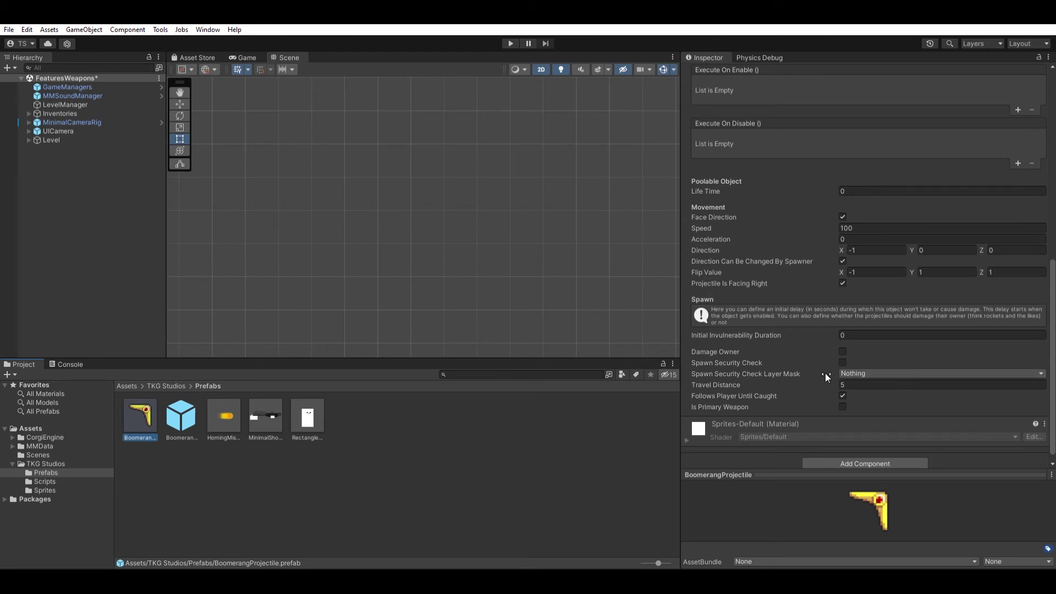
left_click_drag(826, 373, 788, 374)
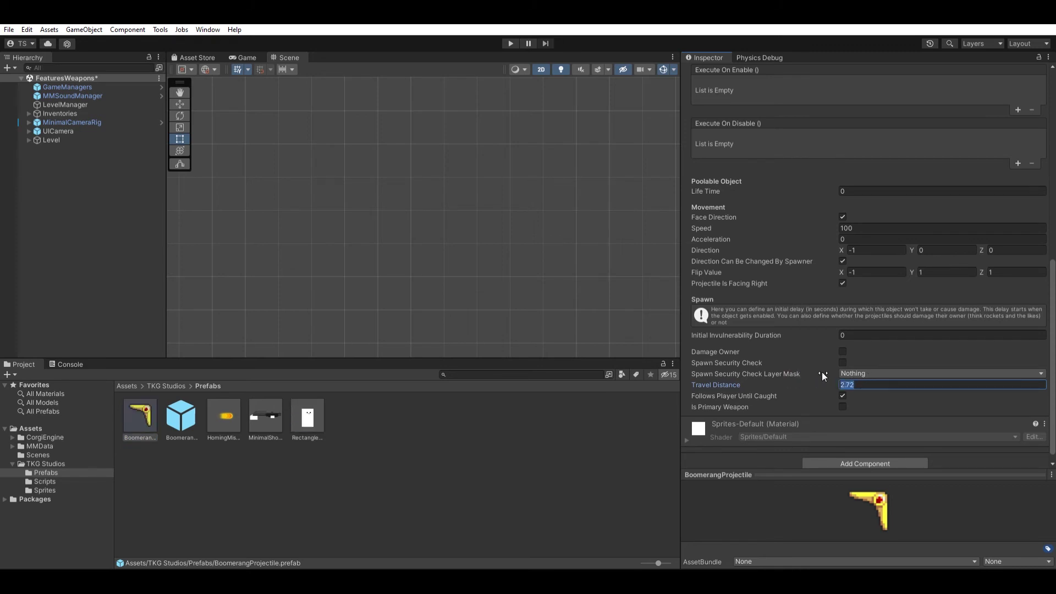
Restore the boomerang's Travel Distance to 5 and enter Play mode
type("5")
left_click(510, 43)
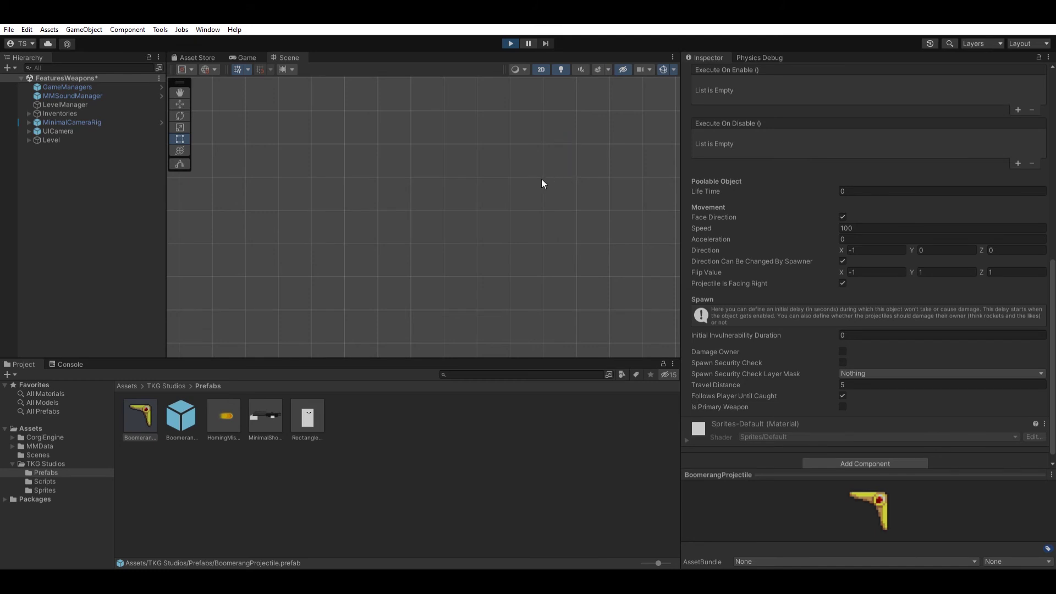
Throw the boomerang twice while walking and jumping, then pause and exit Play mode
key("Left")
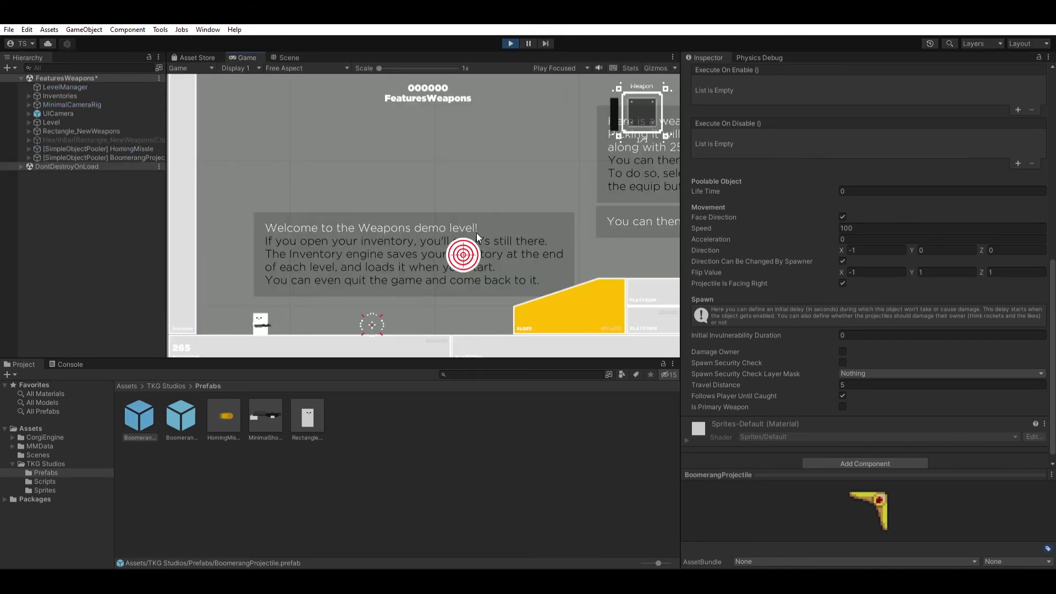
key("Right")
key("e")
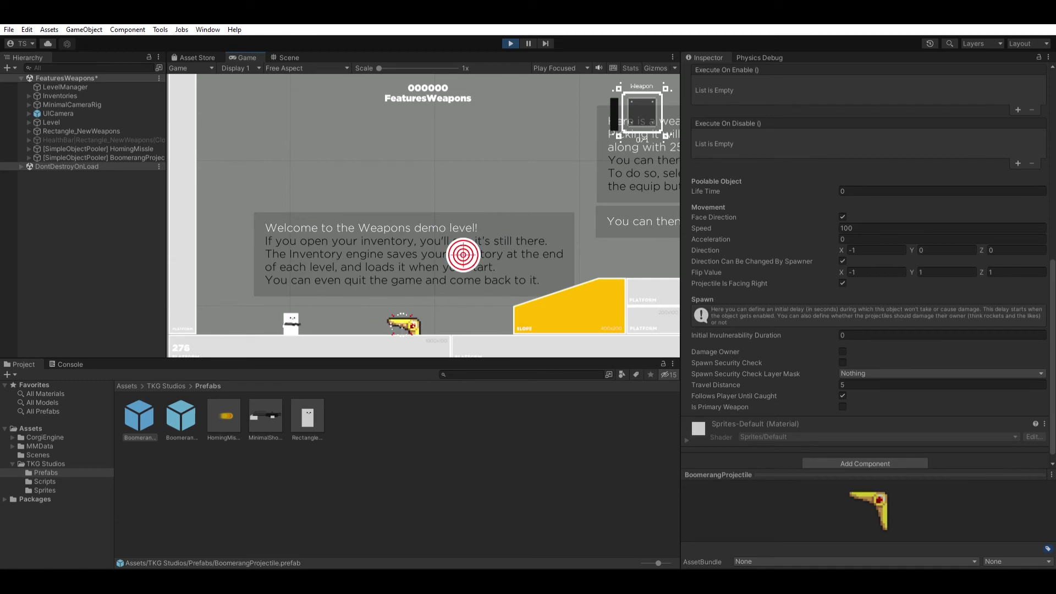
key("space")
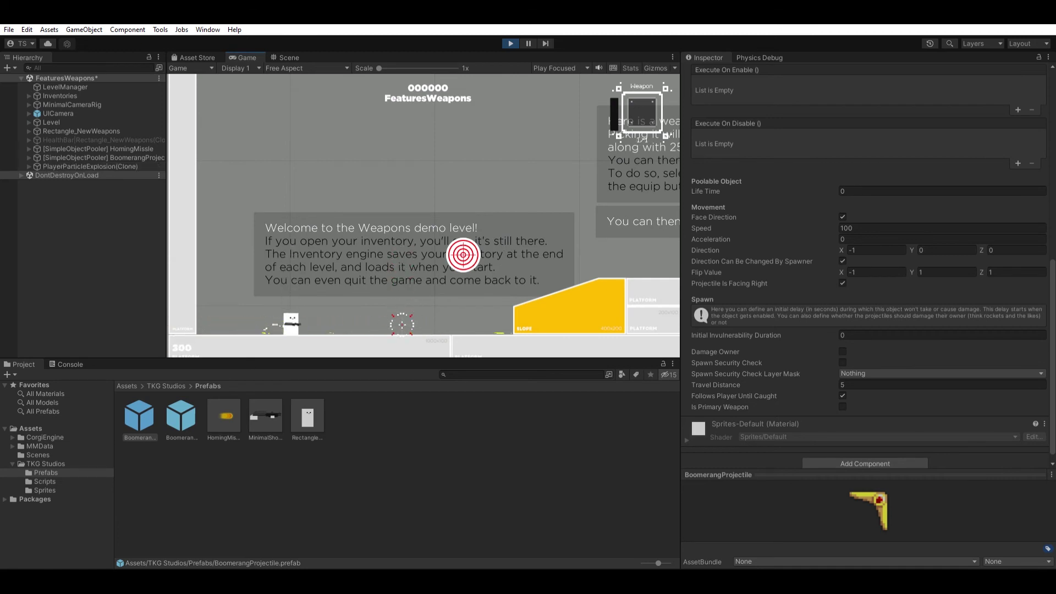
key("Right")
key("e")
key("space")
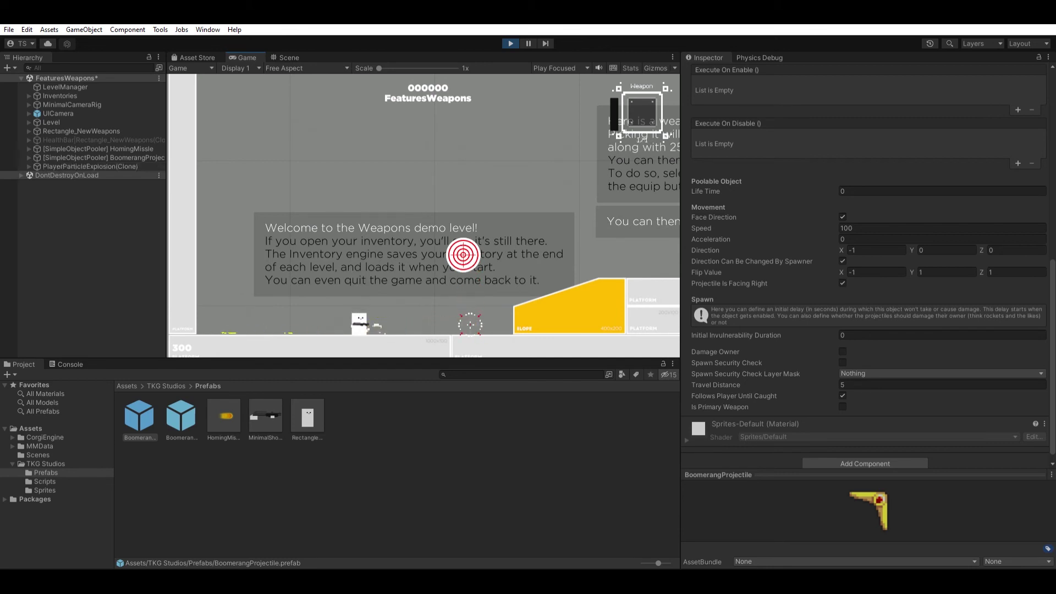
key("Escape")
left_click(510, 42)
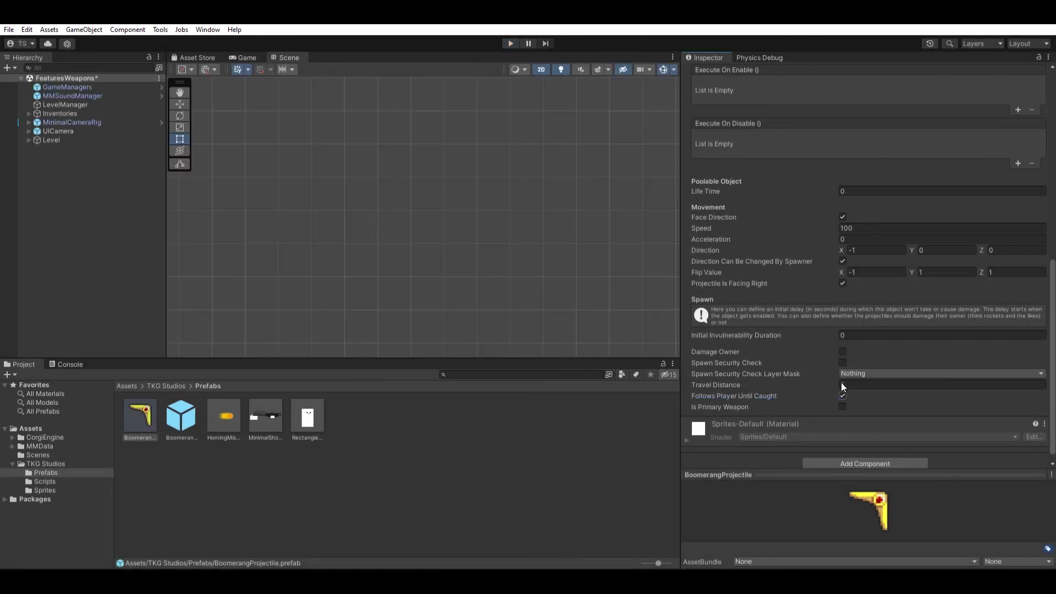
Restart Play mode for another boomerang test
left_click(510, 43)
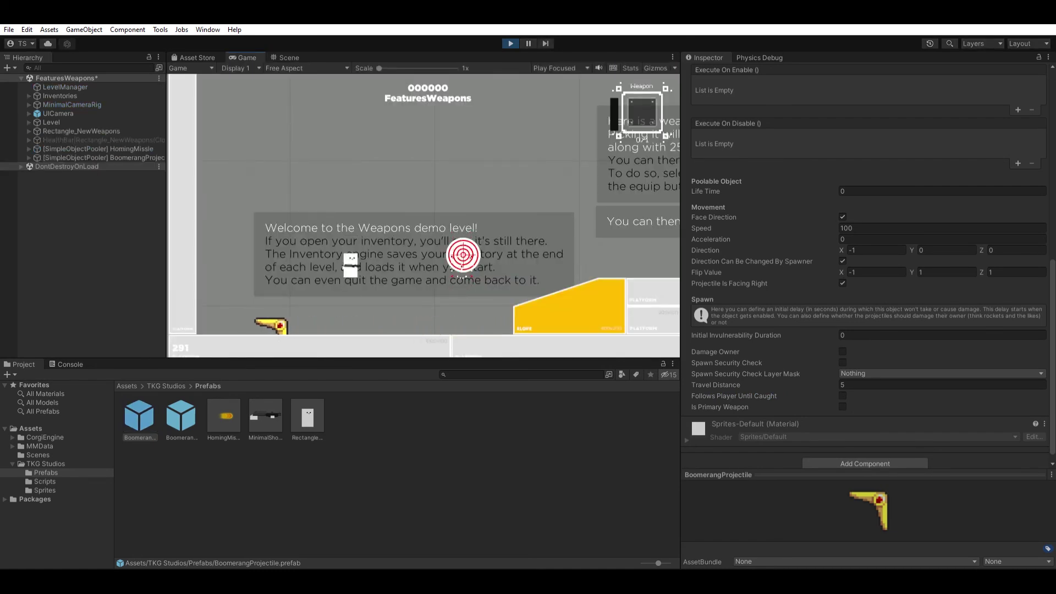
key("Escape")
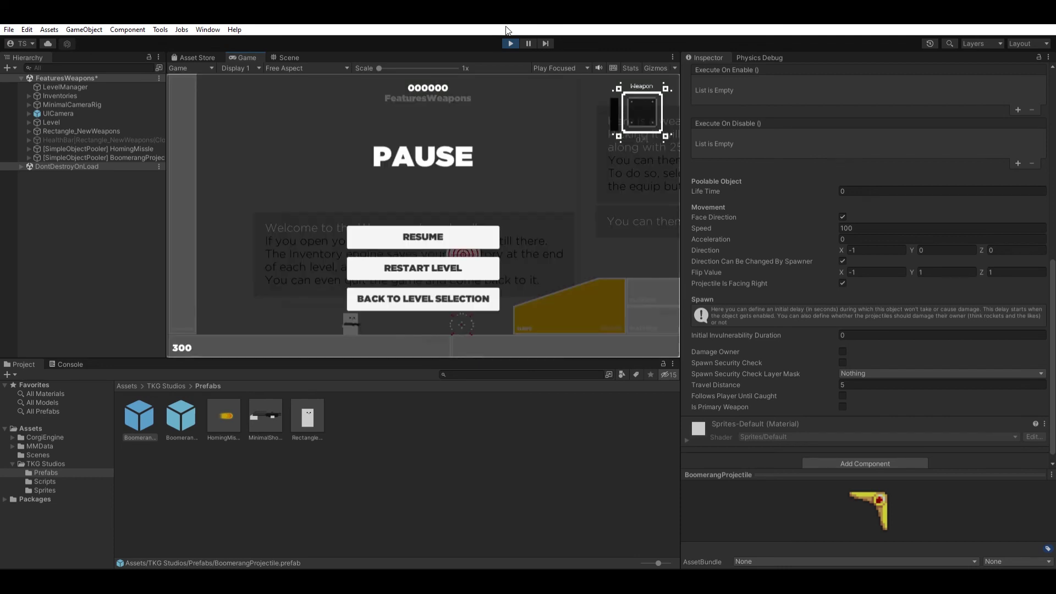
left_click(511, 43)
left_click(510, 43)
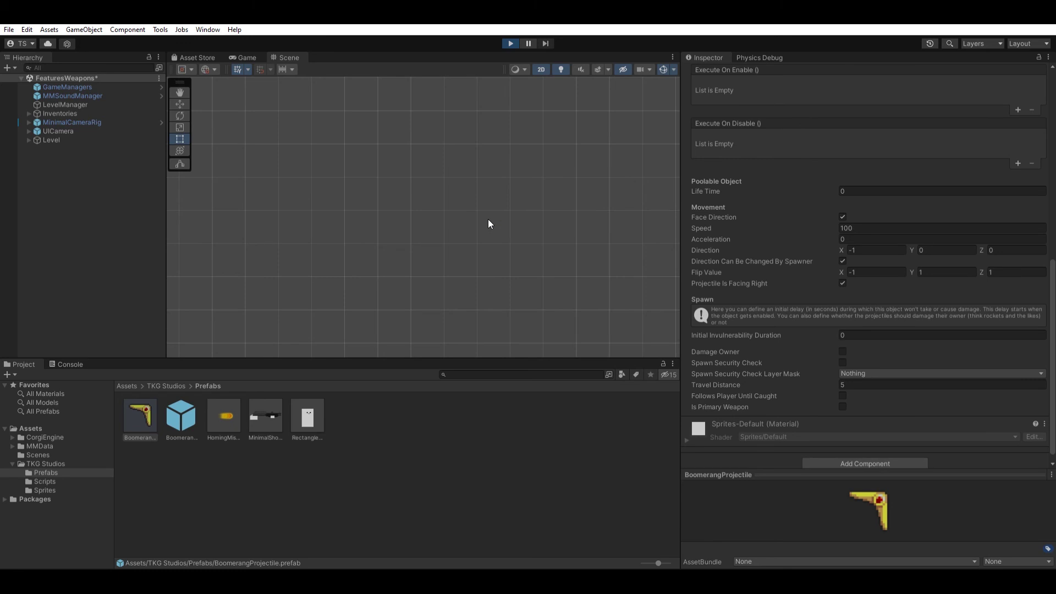
Walk right, throw the boomerang, jump onto the sign, then pause and stop playing
key("Right")
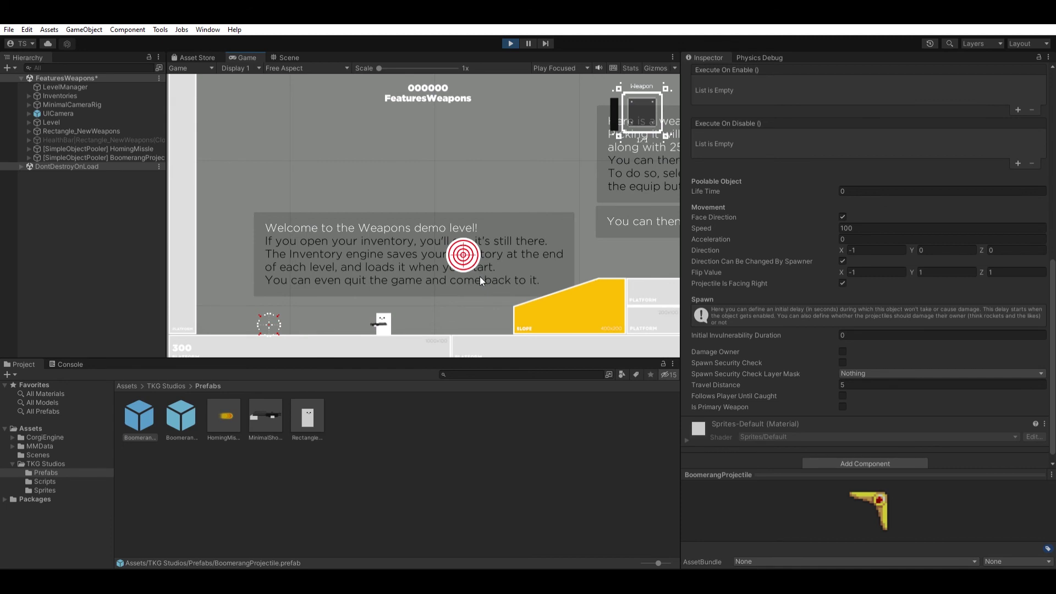
key("e")
key("Left")
key("space")
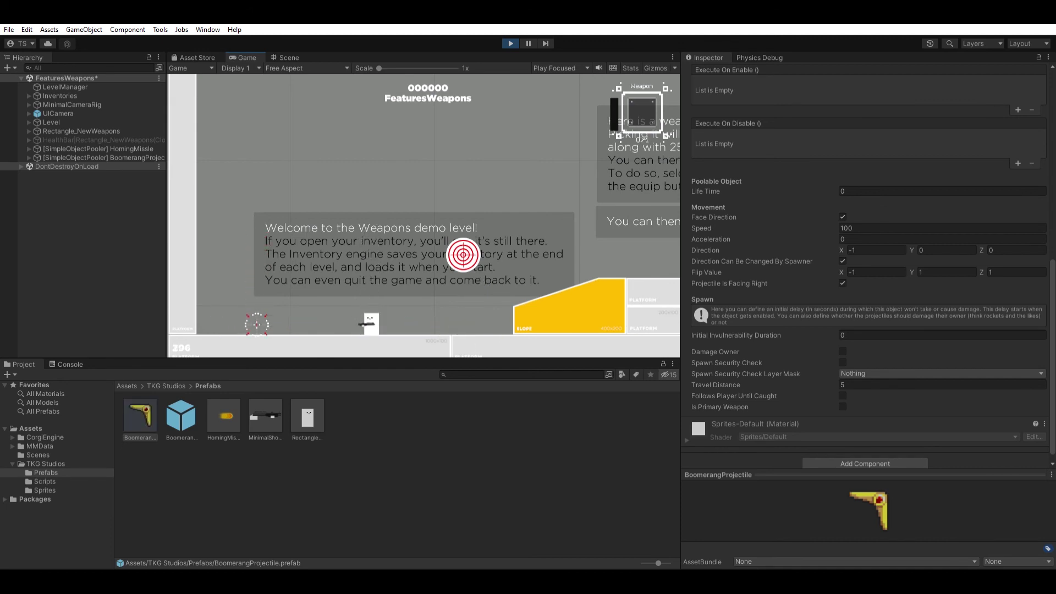
key("Escape")
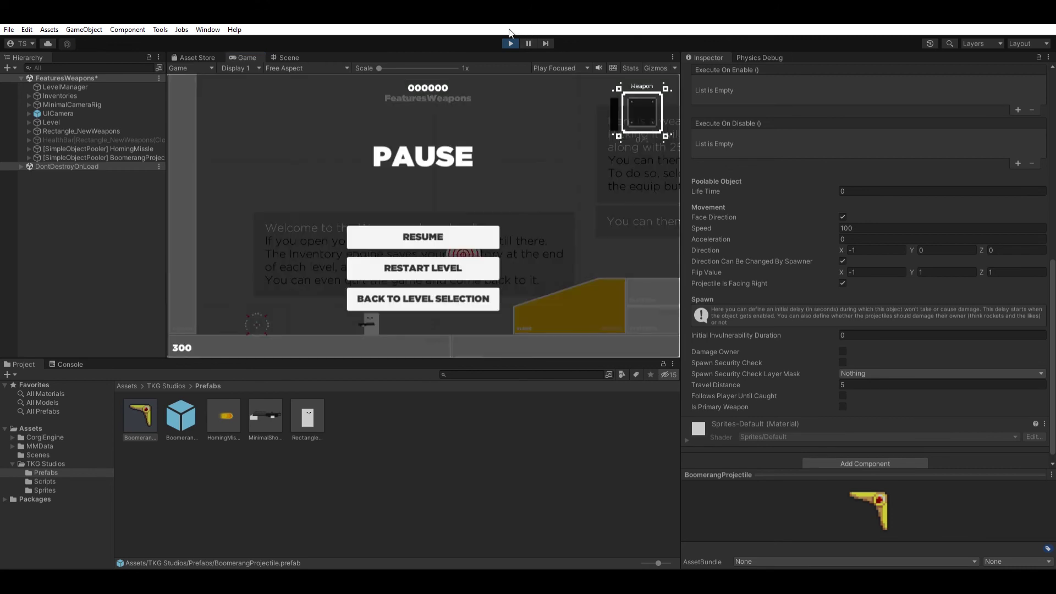
left_click(510, 44)
Enable Is Primary Weapon, check Rectangle_NewWeapons uses BoomerangWeapon as secondary, then reselect BoomerangProjectile
left_click(843, 398)
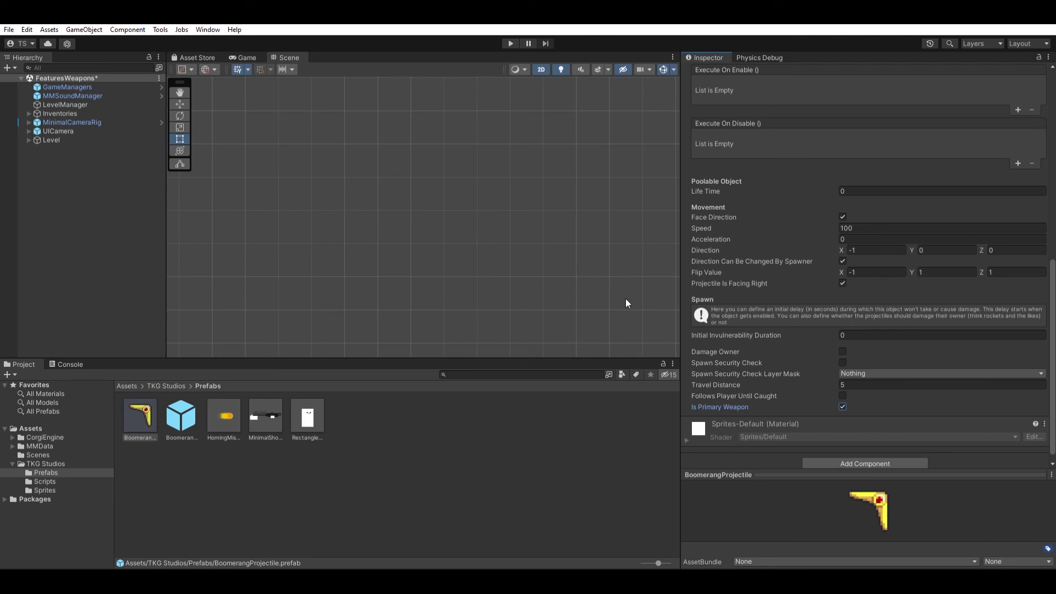
scroll(834, 408, "down", 1)
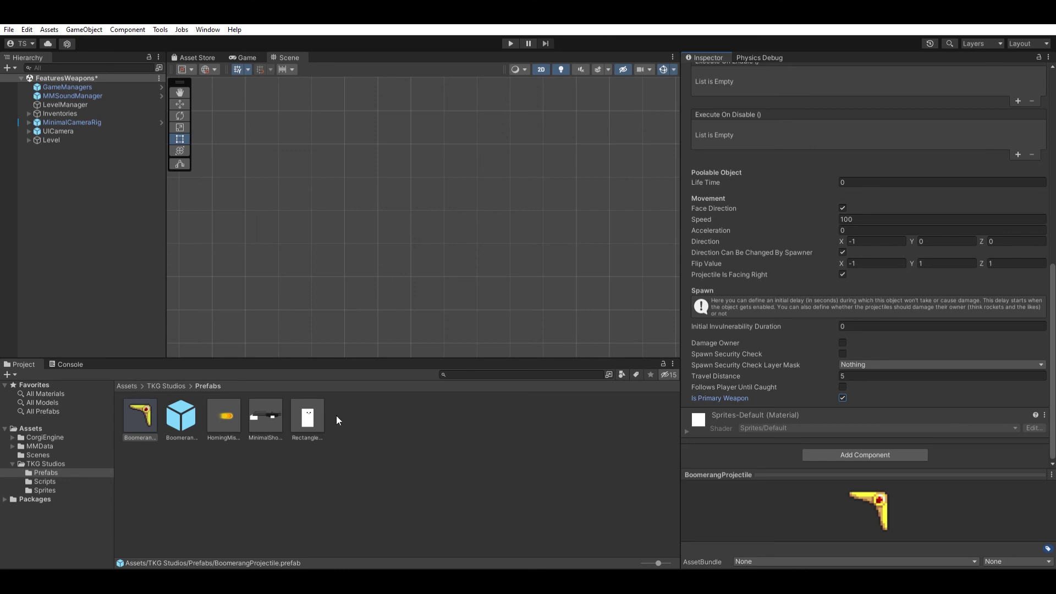
left_click(308, 417)
scroll(809, 302, "up", 5)
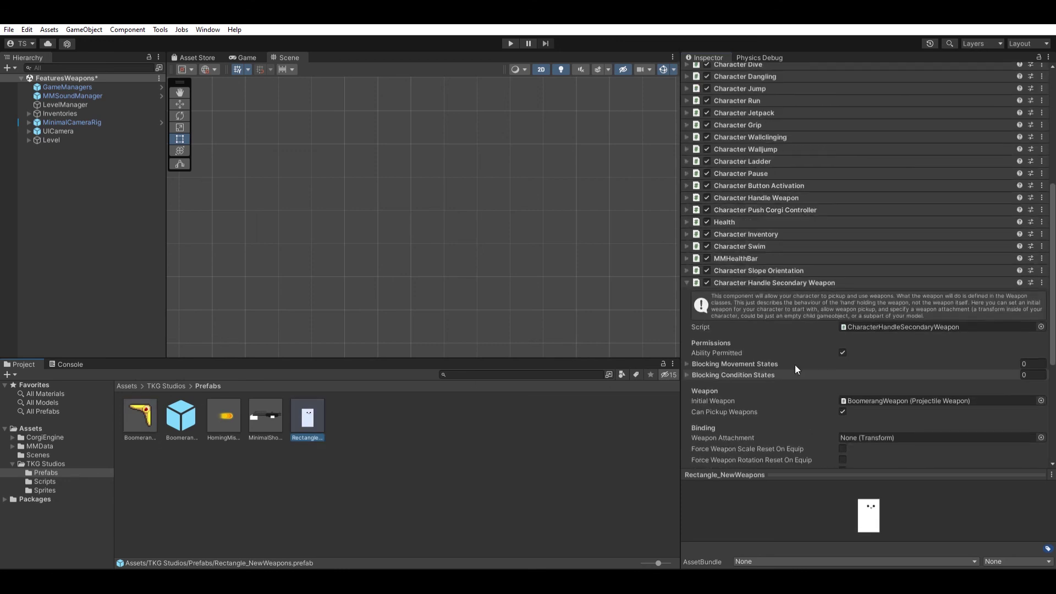
scroll(793, 366, "up", 3)
scroll(757, 381, "up", 2)
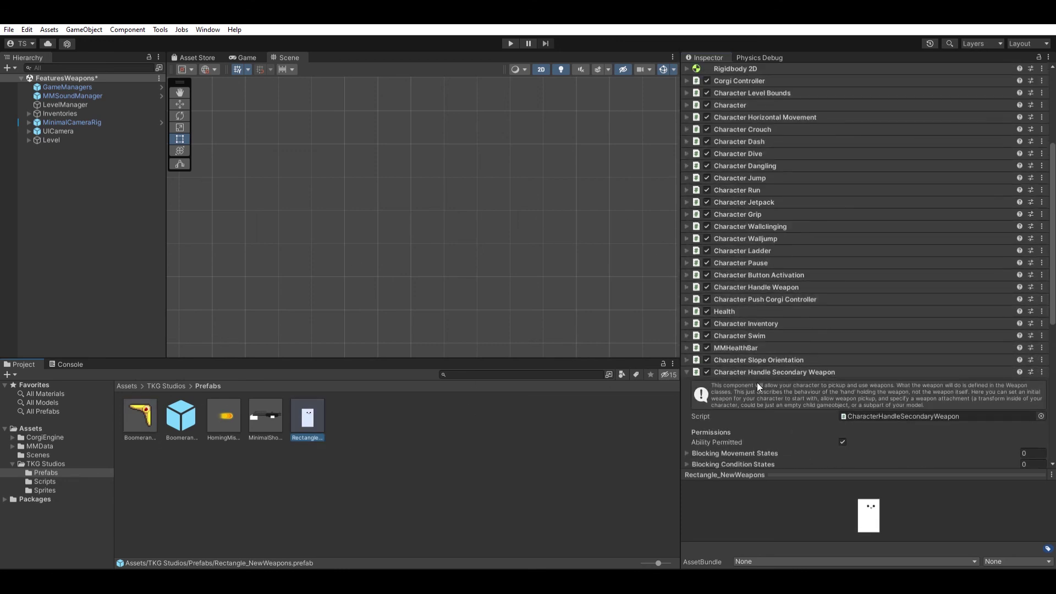
left_click(688, 372)
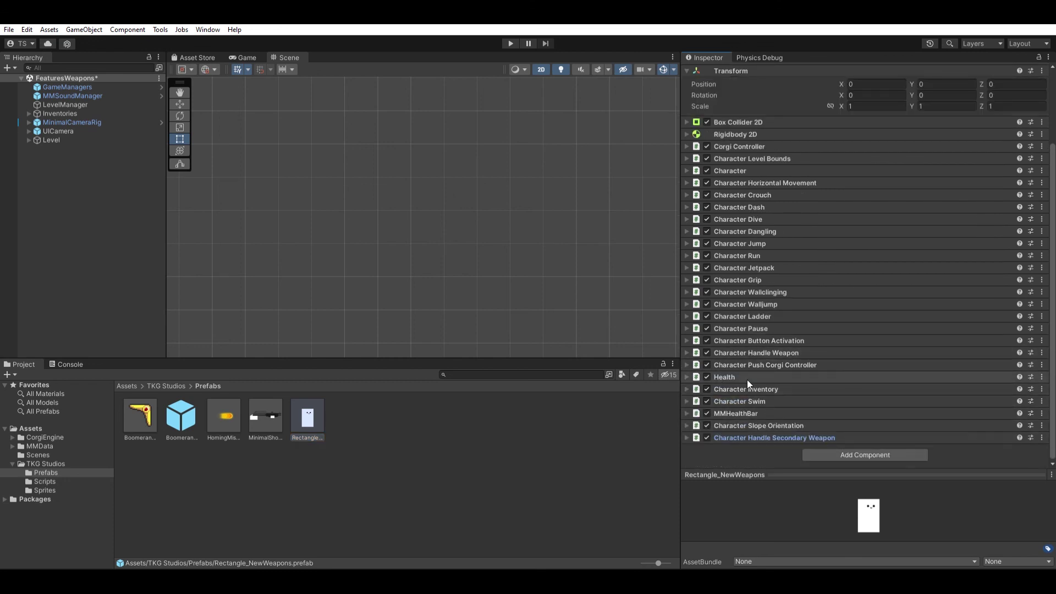
left_click(144, 411)
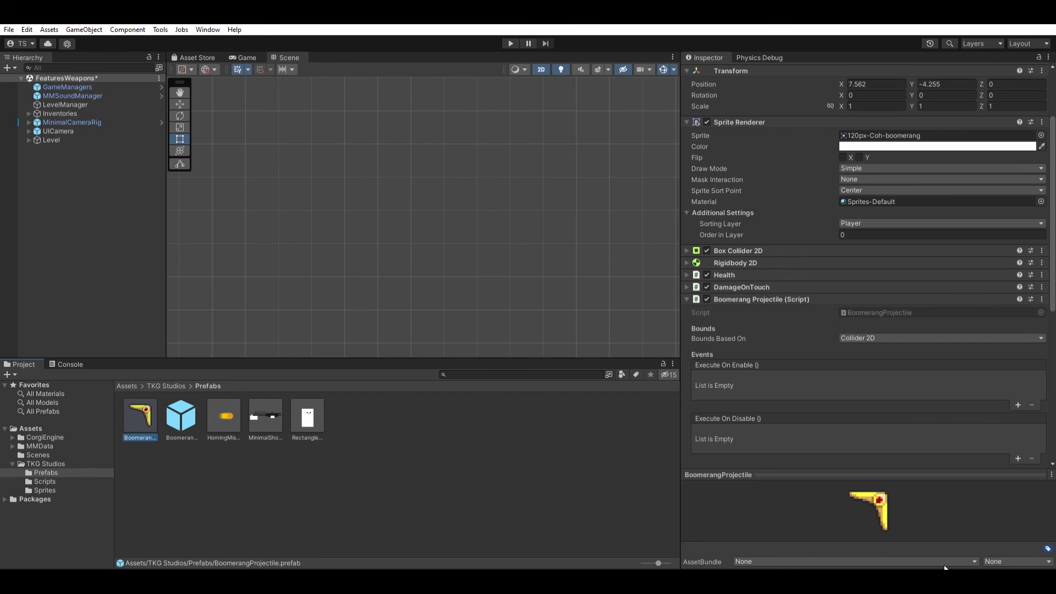
Uncheck Is Primary Weapon in the Spawn section and deselect BoomerangProjectile
scroll(688, 289, "up", 3)
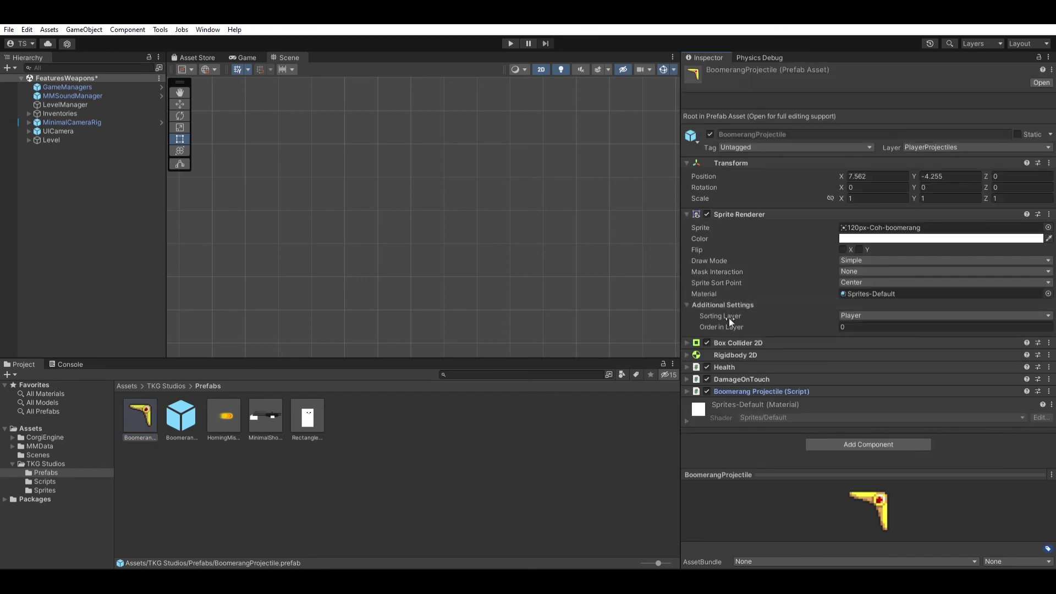
scroll(715, 385, "down", 12)
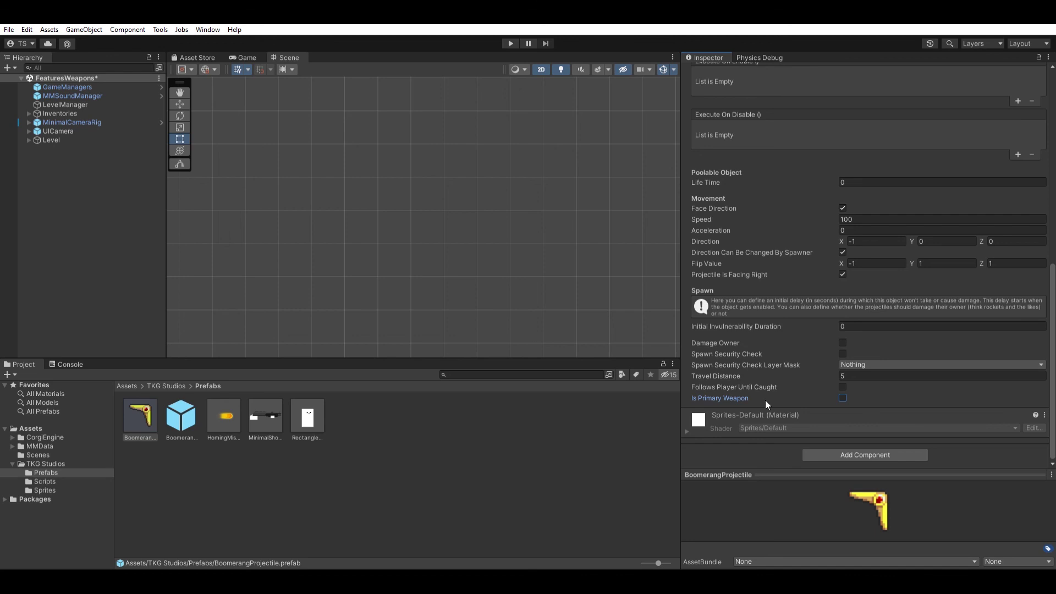
left_click(446, 480)
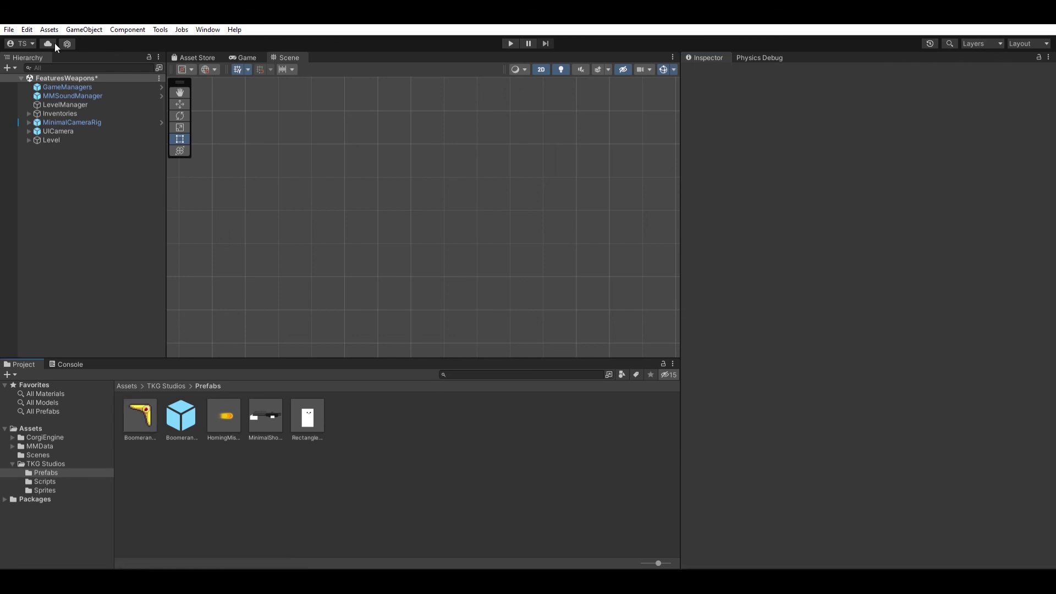
left_click(132, 181)
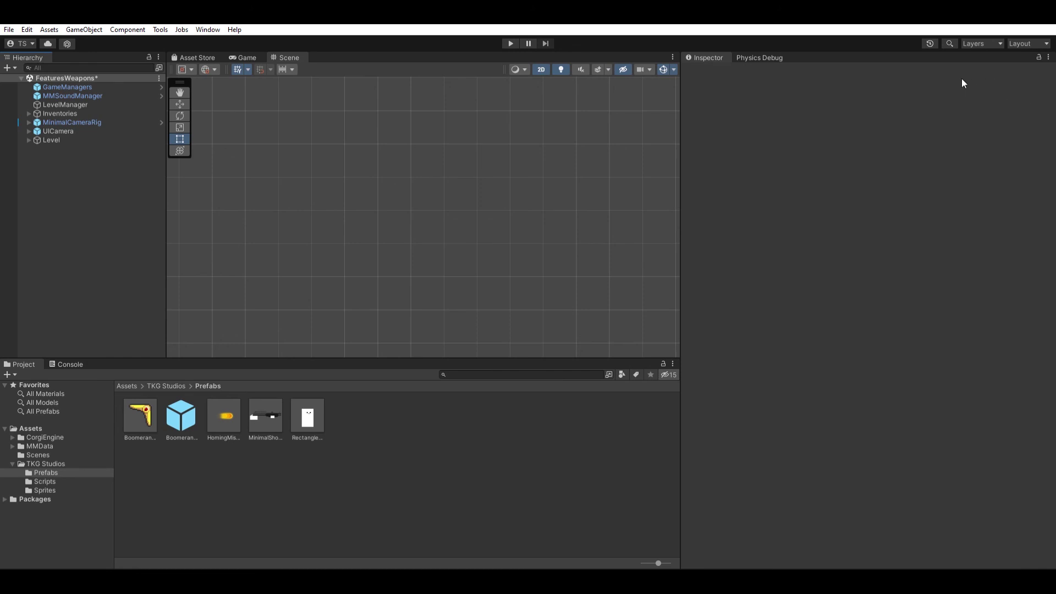